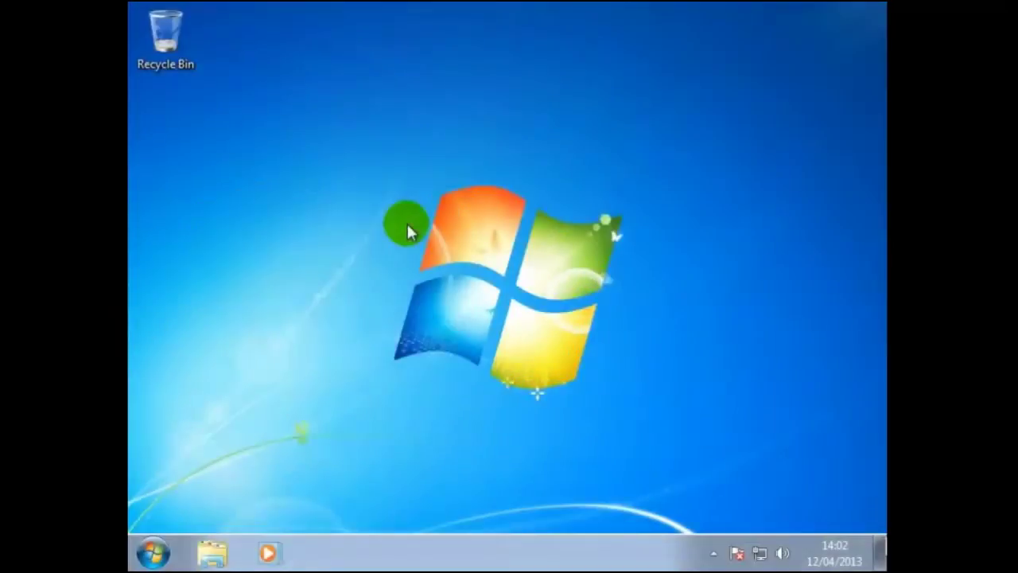
# Open the Computer window from the Start menu to list Local Disk (C:) and CD Drive (D:)
pyautogui.click(153, 550)
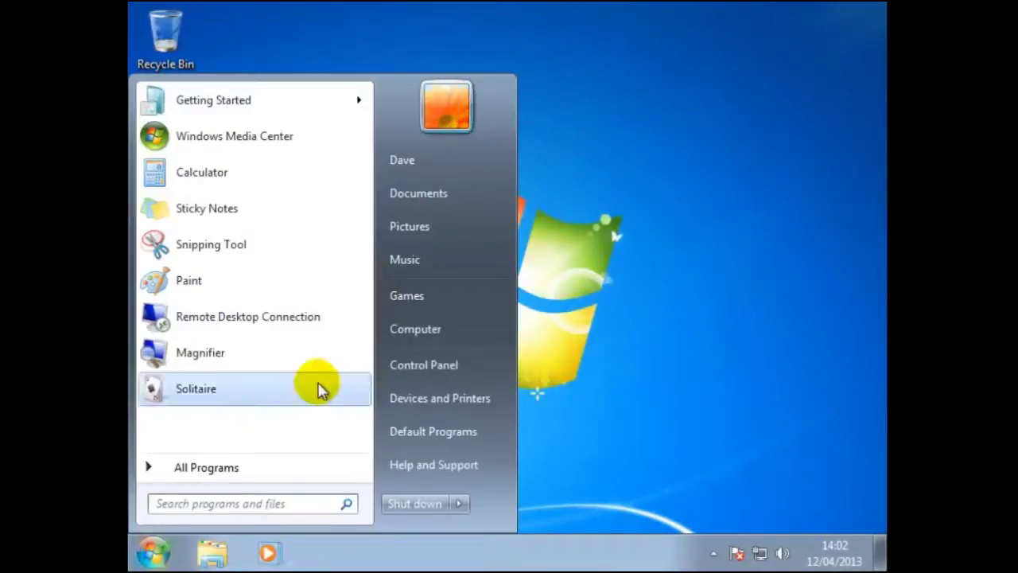
pyautogui.click(403, 334)
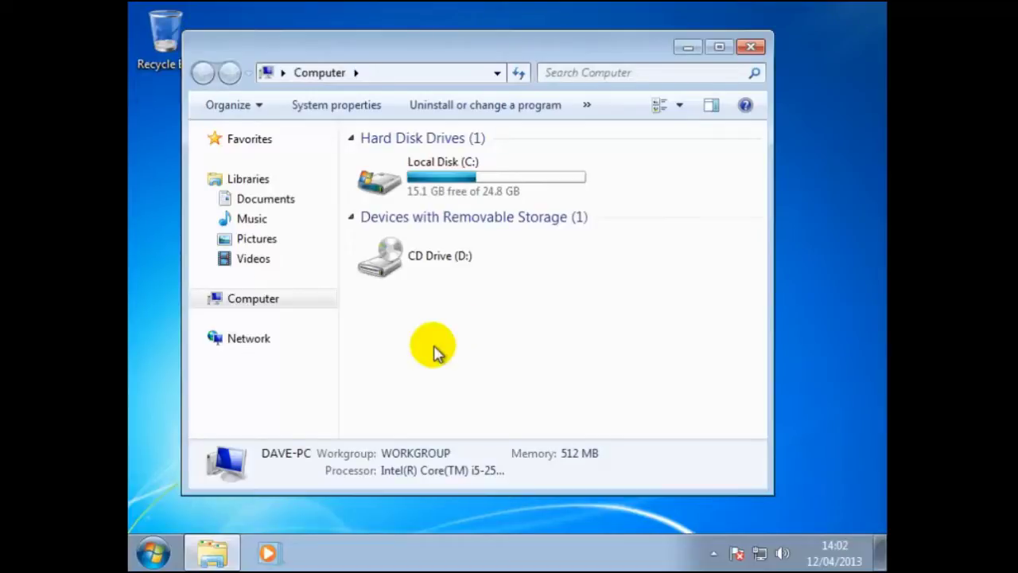
# Browse into Local Disk (C:) and then into its Windows folder
pyautogui.doubleClick(466, 188)
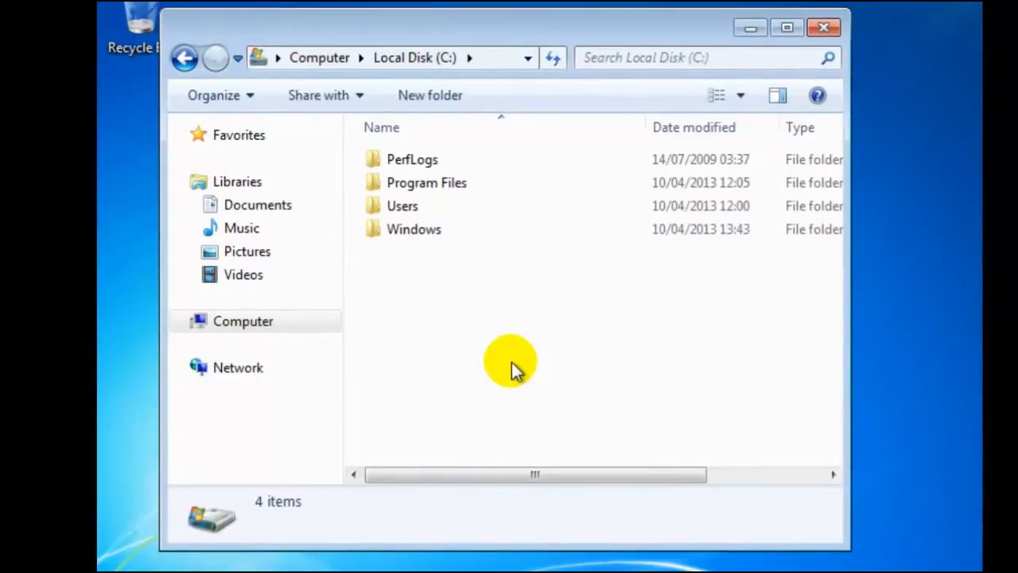
pyautogui.doubleClick(423, 232)
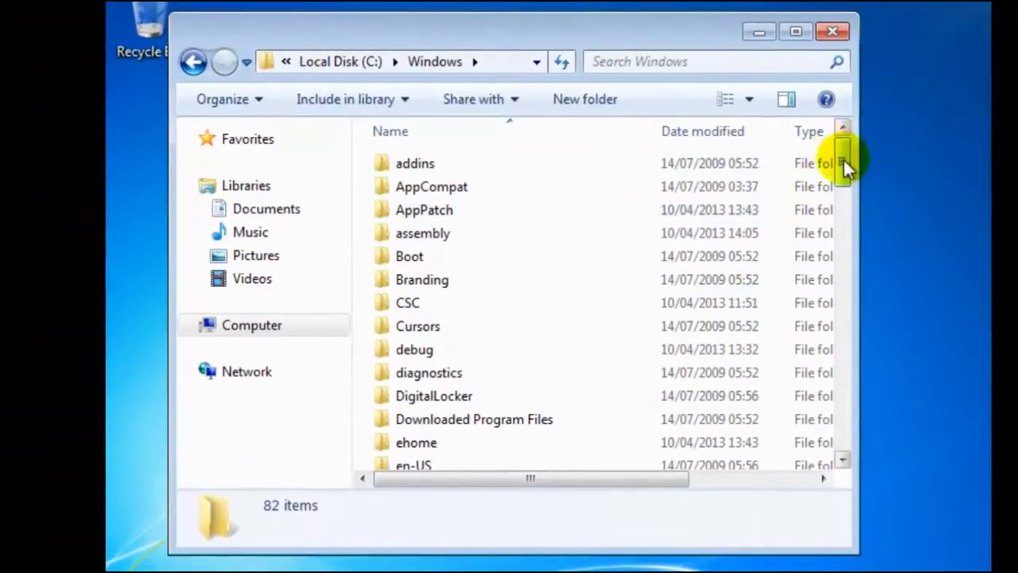
# Scroll the Windows folder's file list and widen the window so full file types show
pyautogui.moveTo(845, 165); pyautogui.dragTo(838, 447)
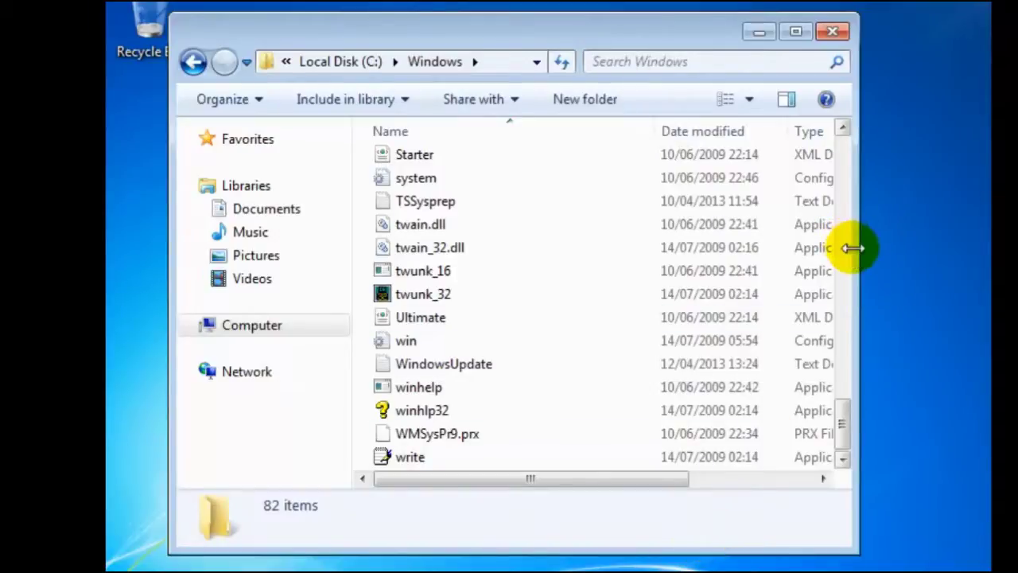
pyautogui.moveTo(855, 247); pyautogui.dragTo(950, 270)
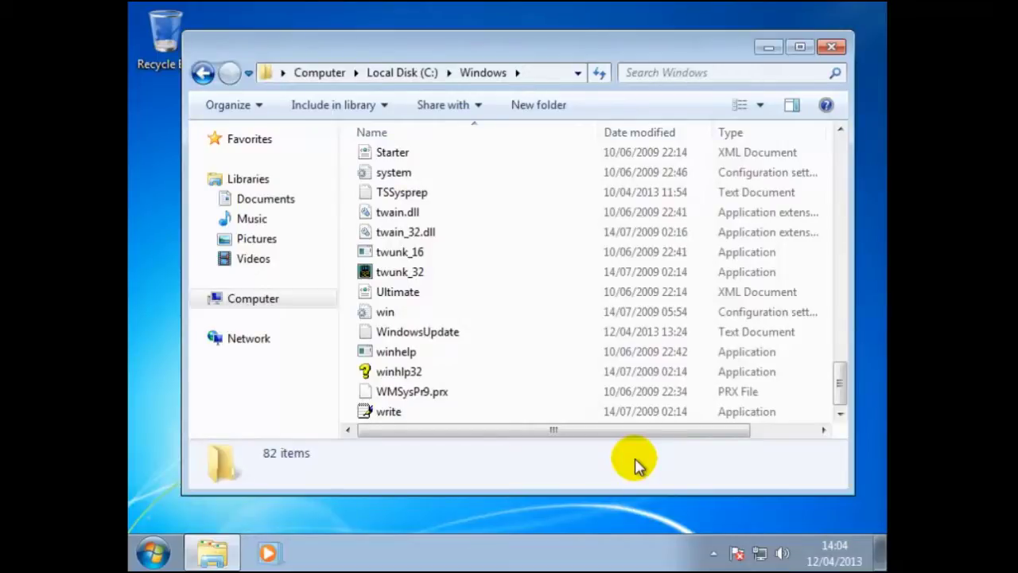
# Close the Windows folder, browse the Documents and Music libraries, then close Explorer
pyautogui.click(831, 47)
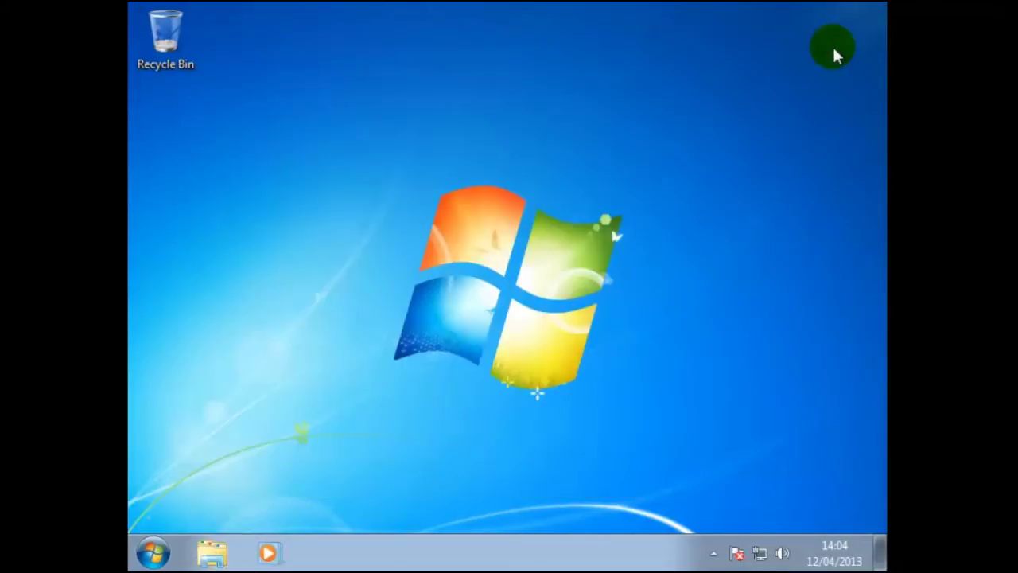
pyautogui.click(212, 551)
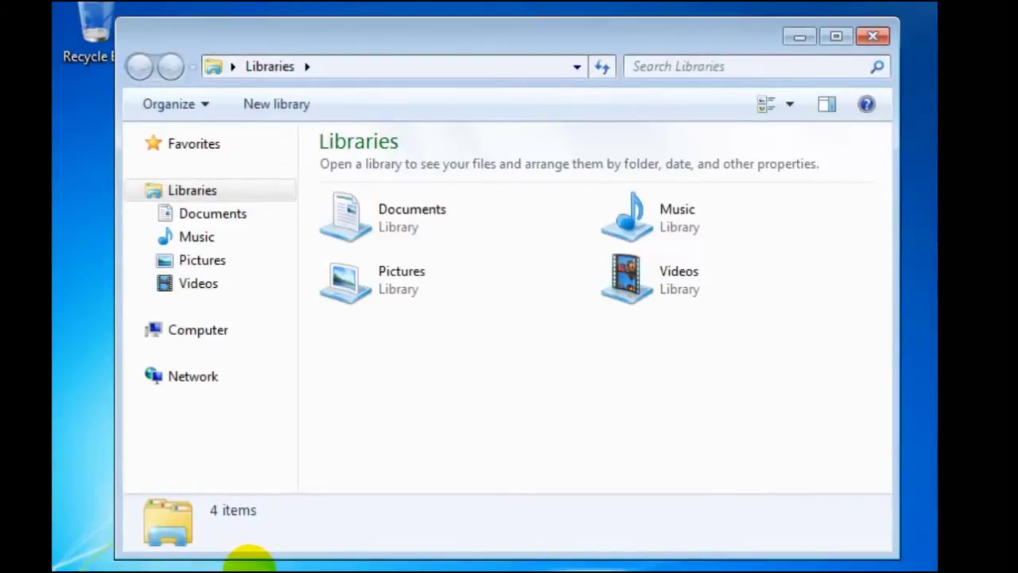
pyautogui.click(234, 226)
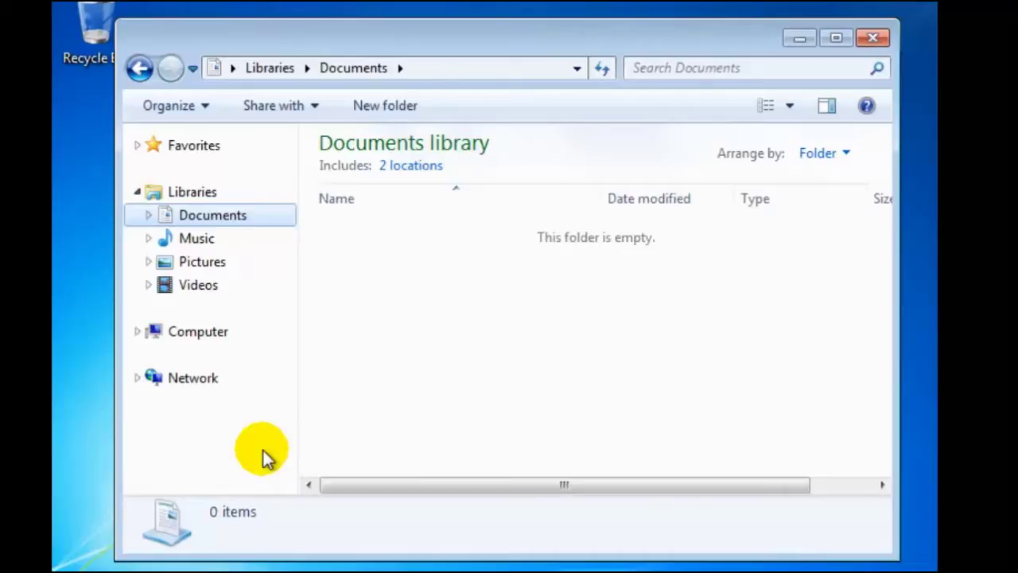
pyautogui.click(213, 240)
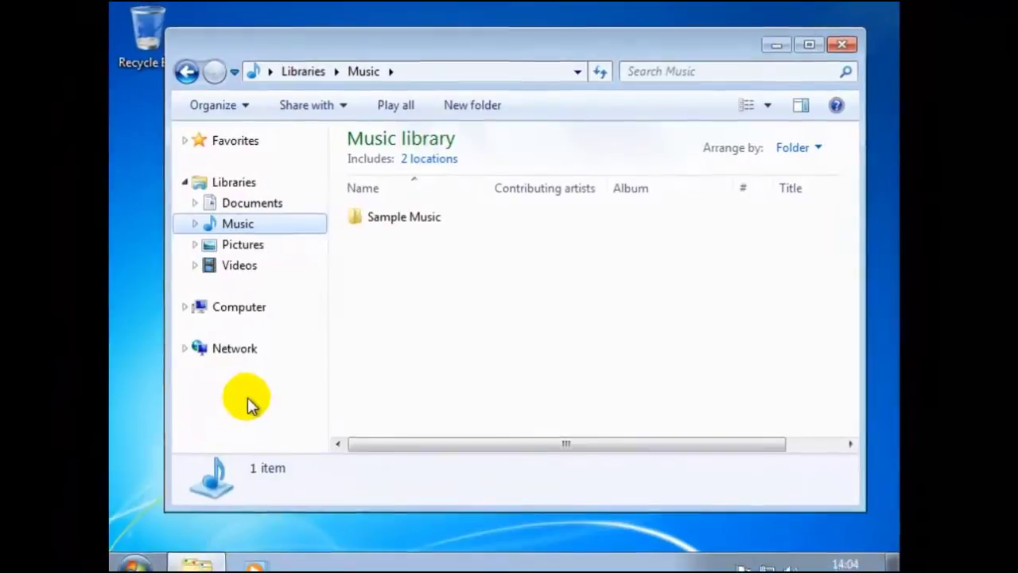
pyautogui.click(842, 44)
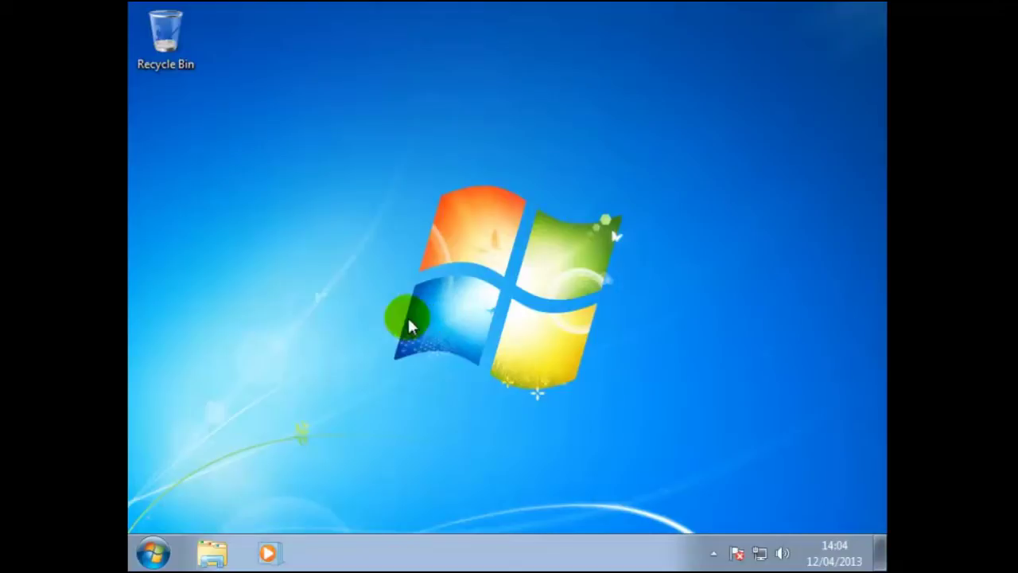
# Open the Computer window from the Start menu and turn off its details pane
pyautogui.click(151, 552)
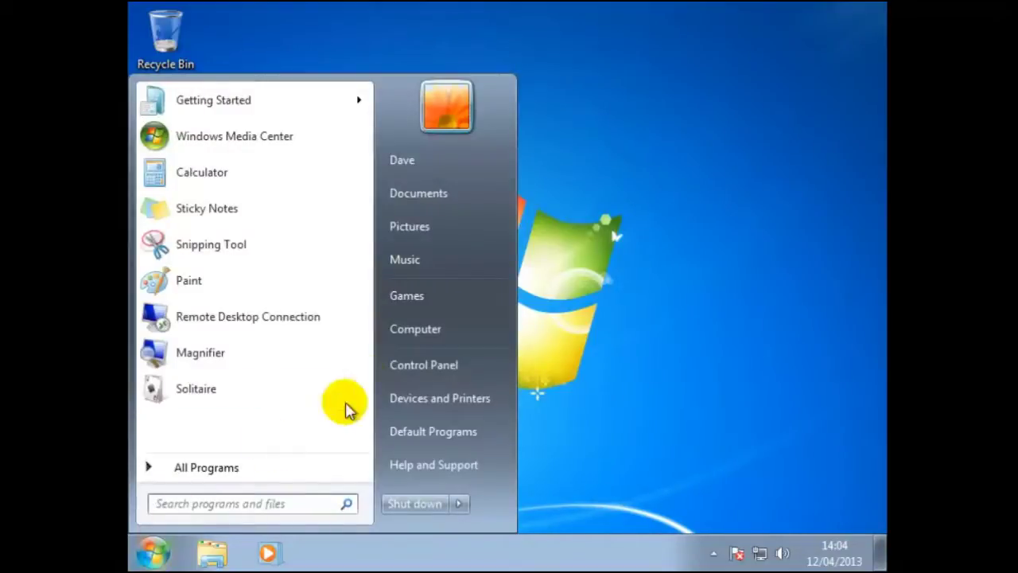
pyautogui.click(410, 333)
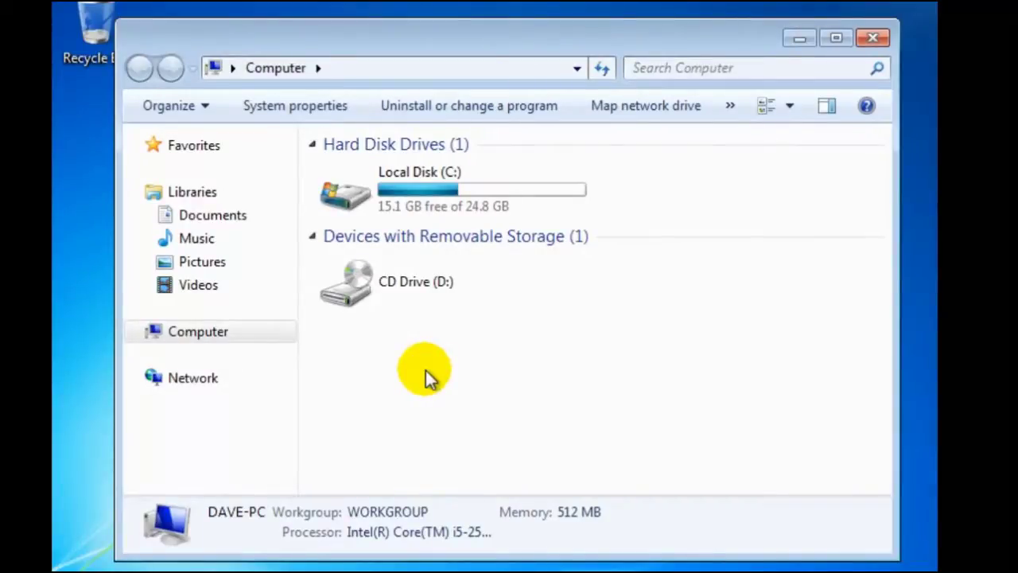
pyautogui.click(186, 110)
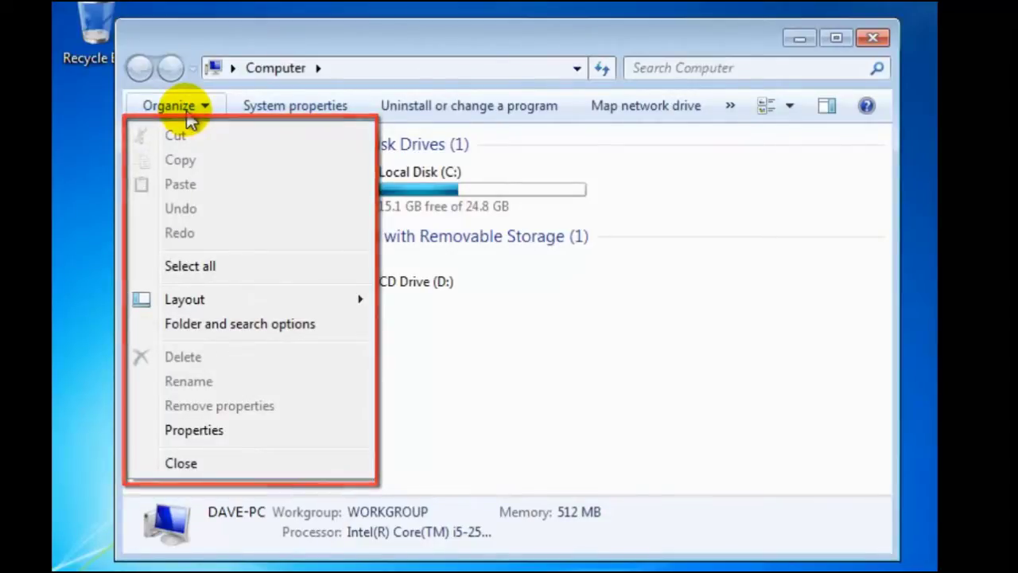
pyautogui.moveTo(211, 309)
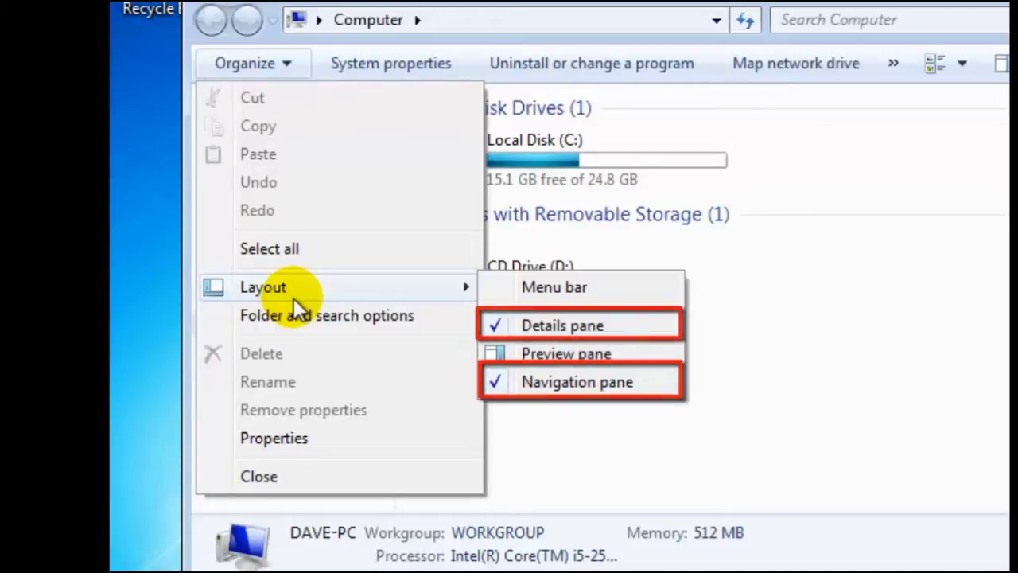
pyautogui.click(507, 326)
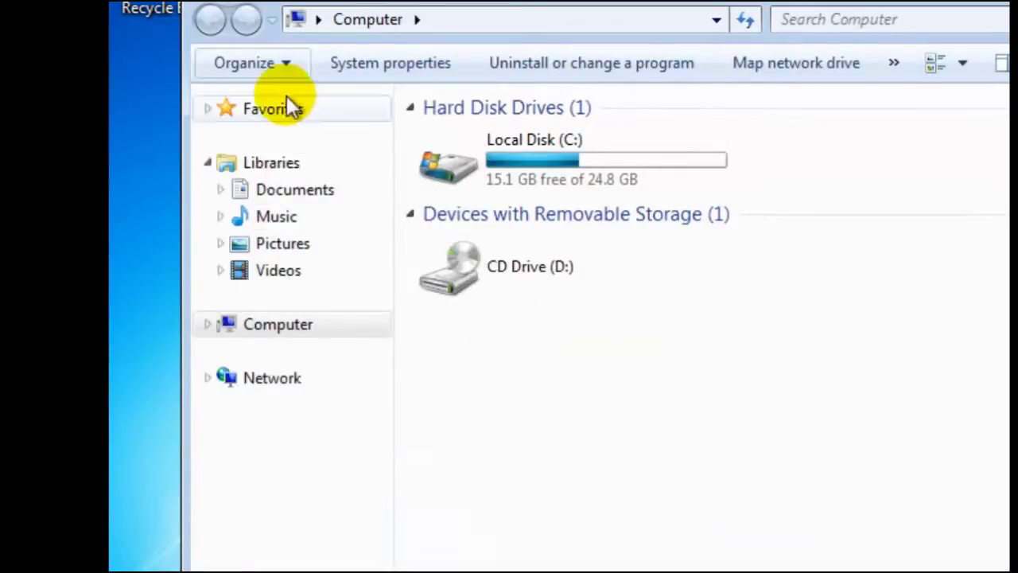
# Turn off the navigation pane via Organize > Layout
pyautogui.click(279, 62)
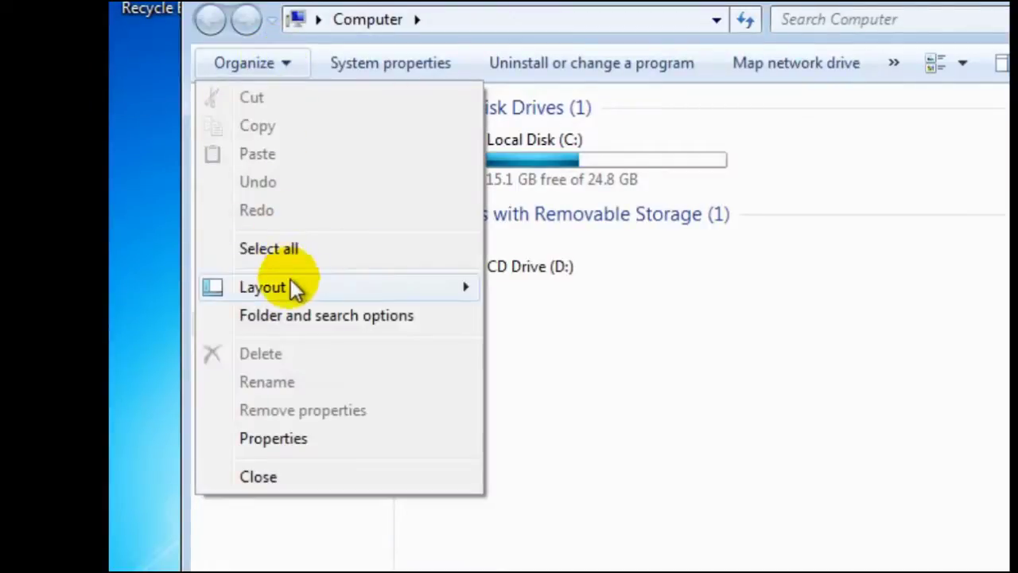
pyautogui.moveTo(293, 296)
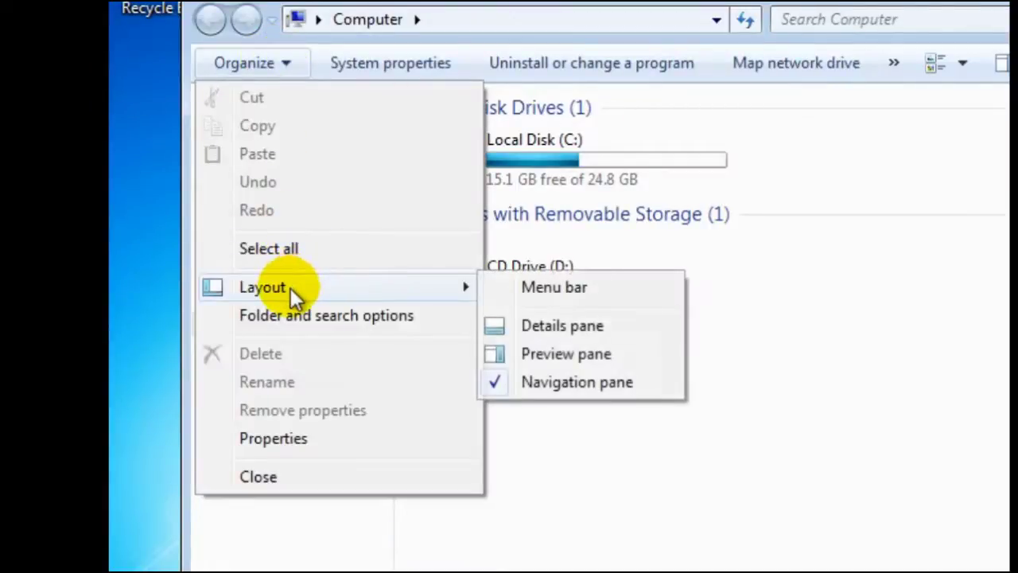
pyautogui.click(519, 381)
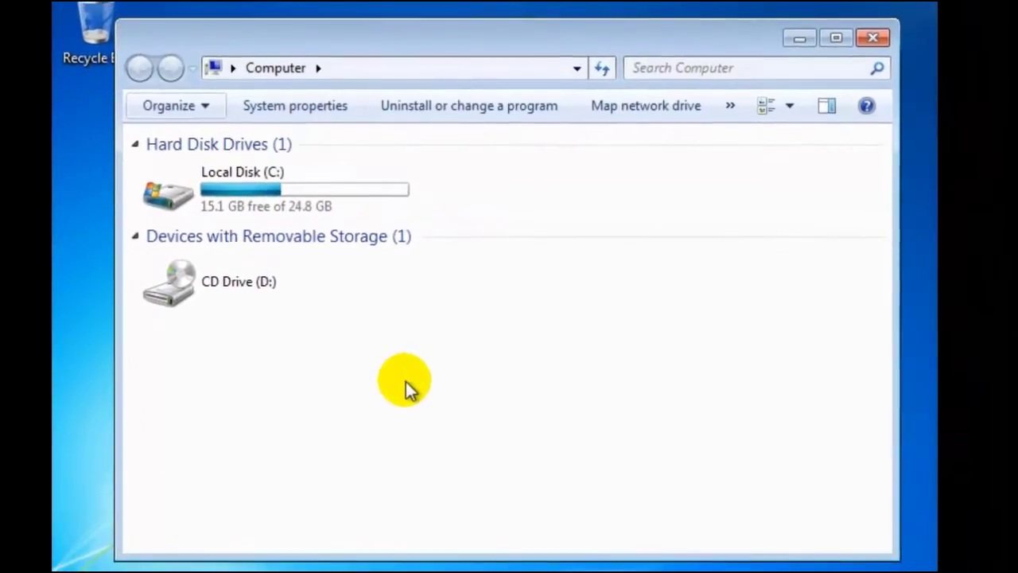
# Turn on the classic menu bar via Organize > Layout
pyautogui.click(180, 112)
pyautogui.moveTo(205, 304)
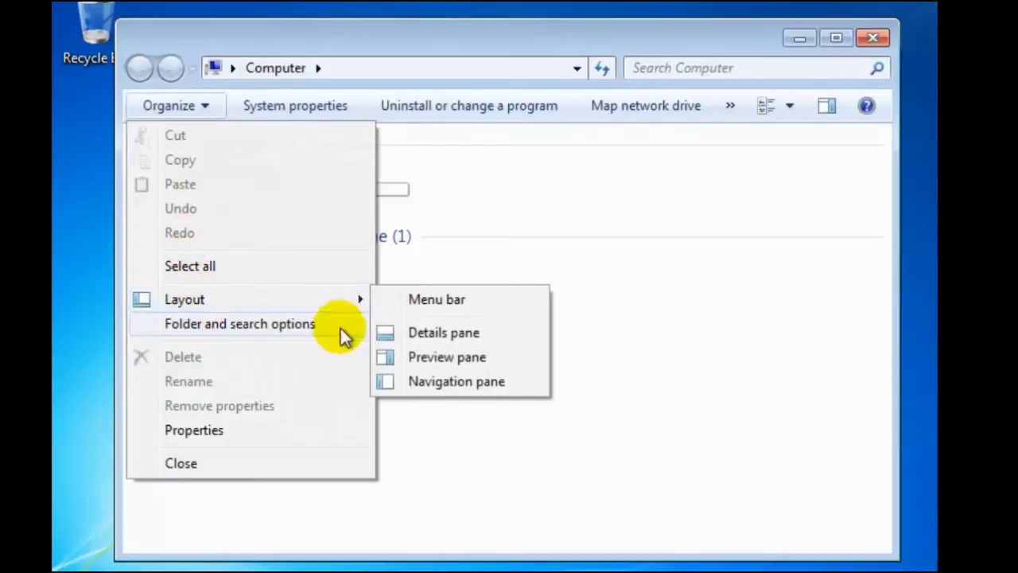
pyautogui.click(473, 302)
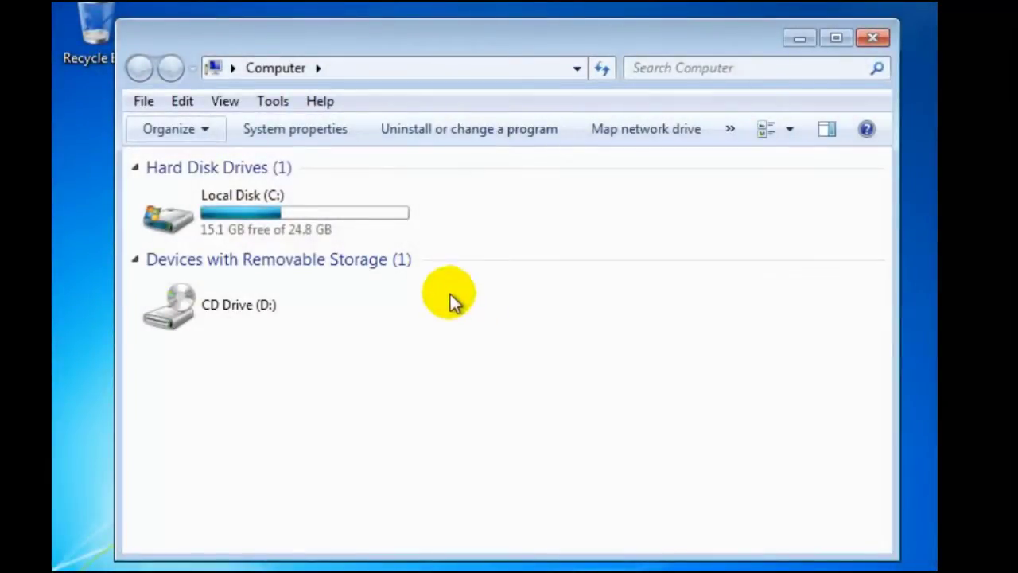
# Try Large icons and List views for the drives, then settle on Tiles
pyautogui.click(224, 101)
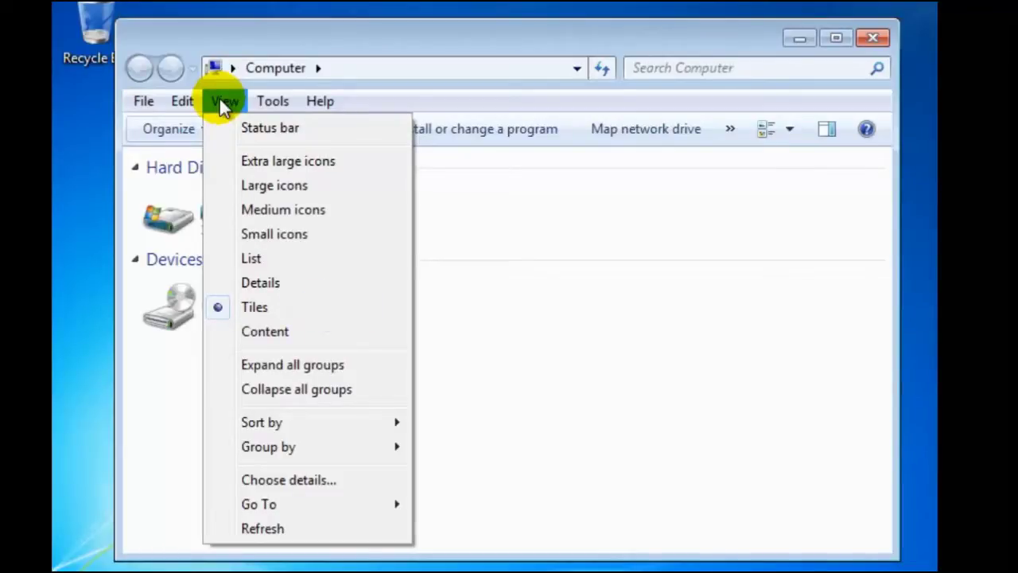
pyautogui.click(272, 191)
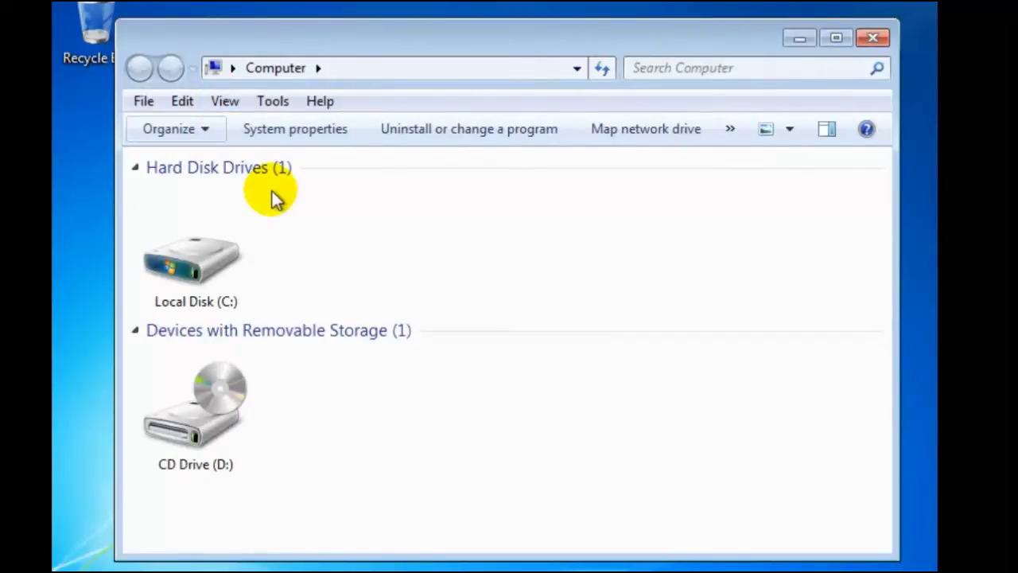
pyautogui.click(237, 100)
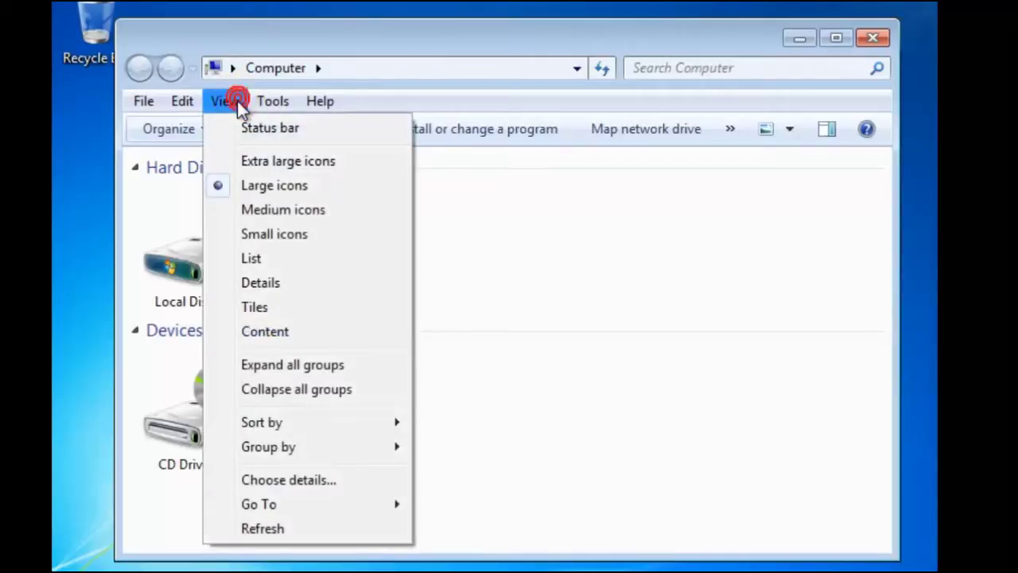
pyautogui.click(253, 259)
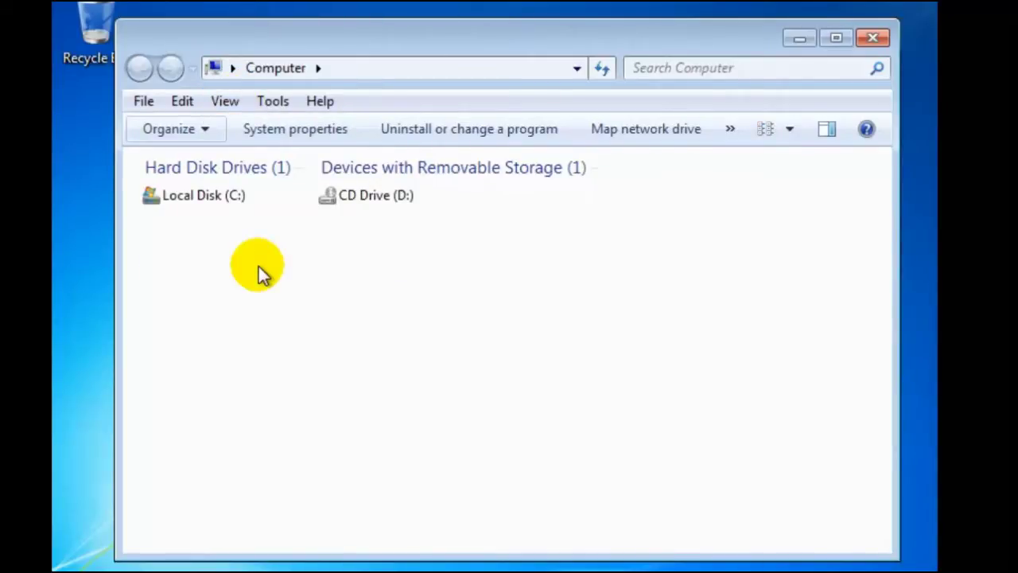
pyautogui.click(225, 102)
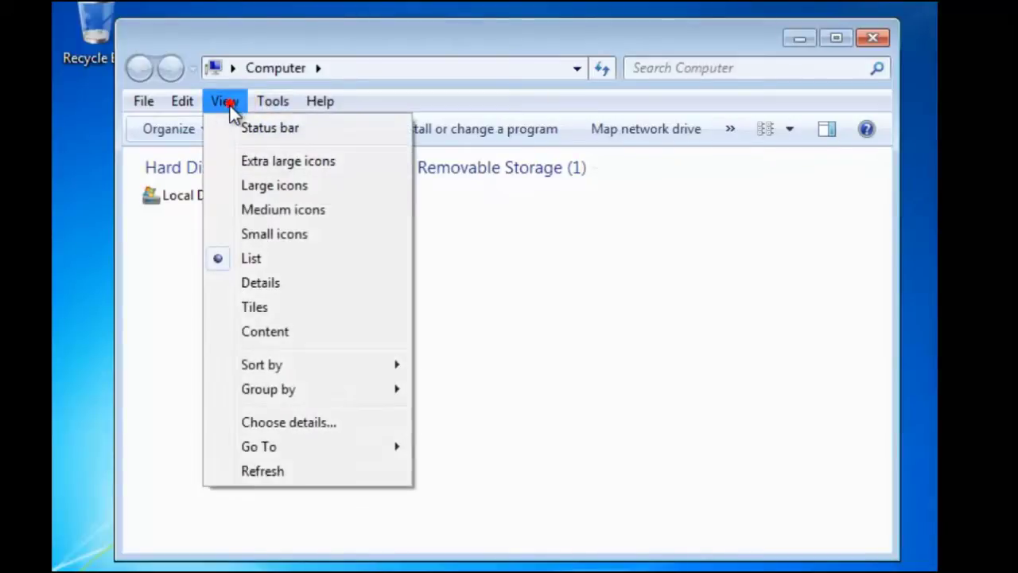
pyautogui.click(255, 307)
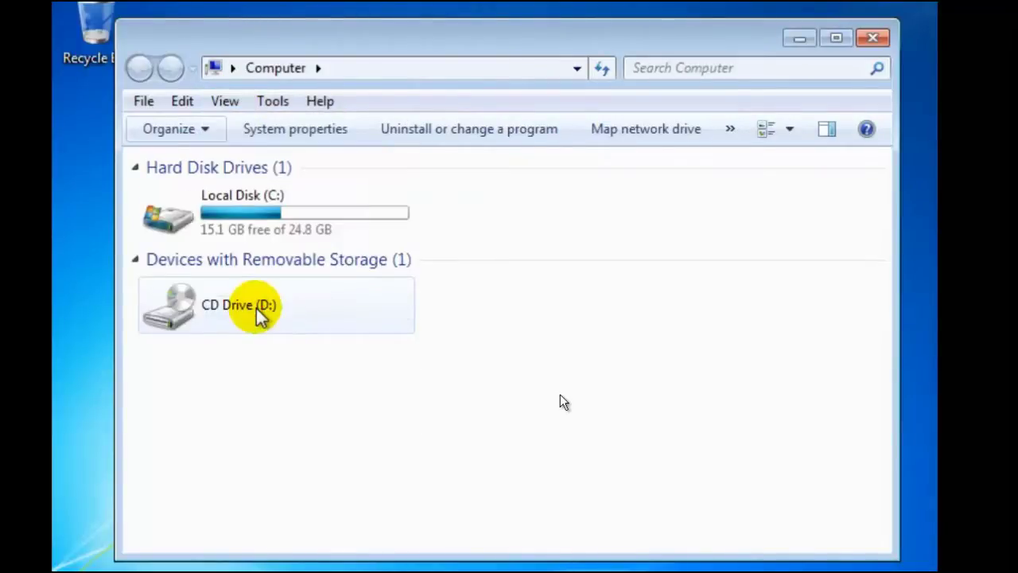
# Hide the menu bar via Organize > Layout
pyautogui.click(191, 132)
pyautogui.moveTo(225, 324)
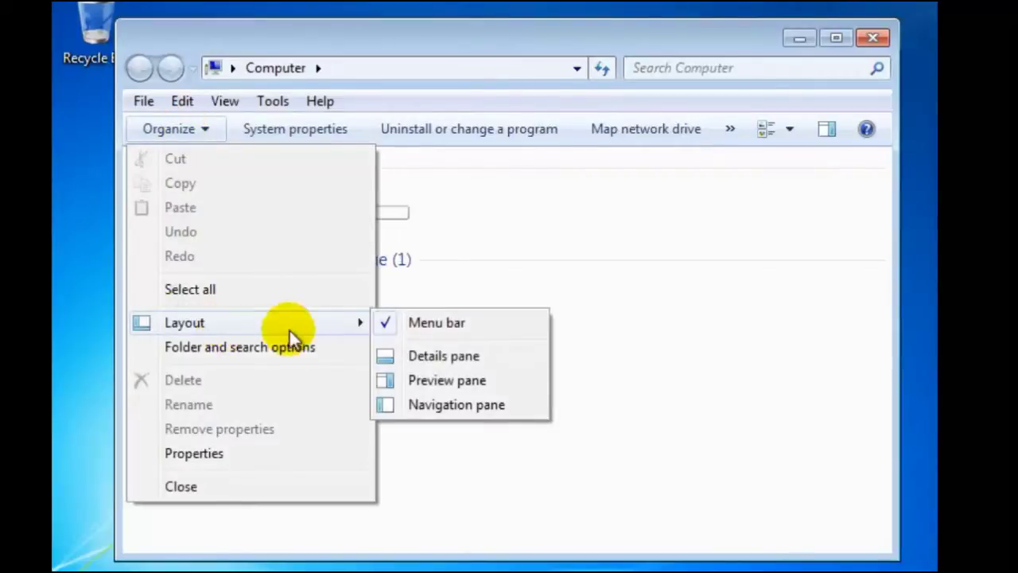
pyautogui.click(431, 328)
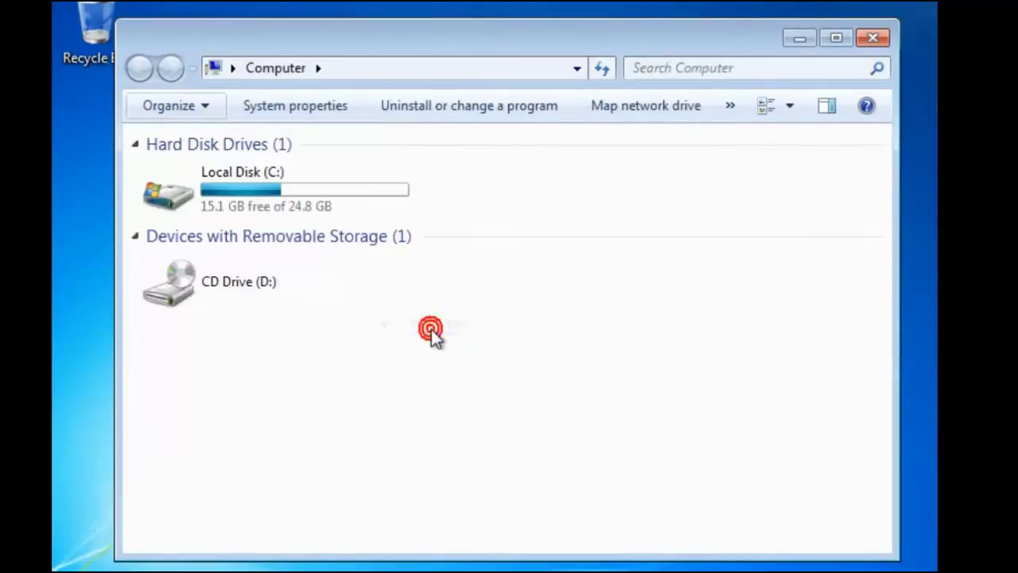
# Turn the details pane back on and select Local Disk (C:) to see its details
pyautogui.click(170, 106)
pyautogui.moveTo(181, 300)
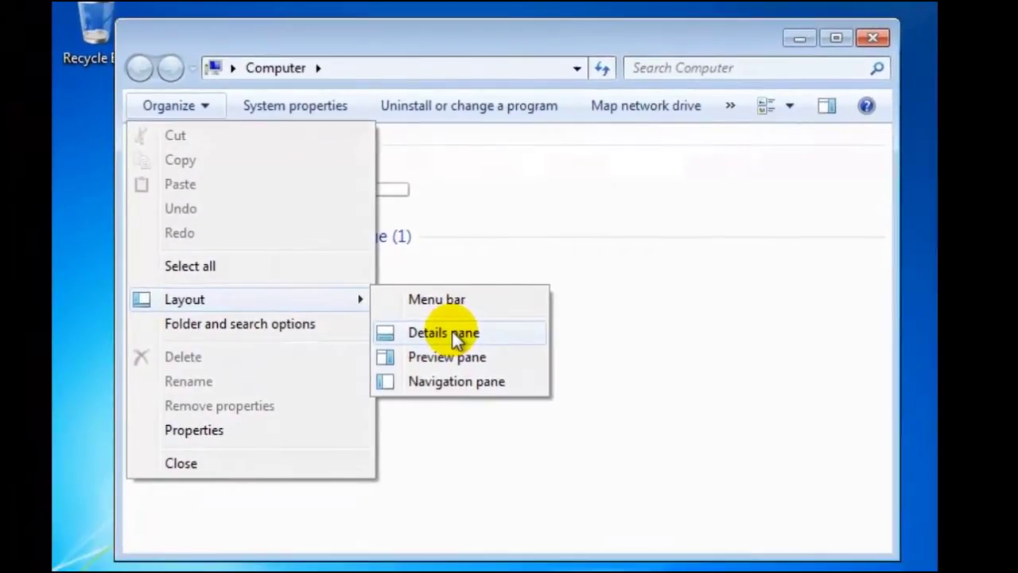
pyautogui.click(453, 335)
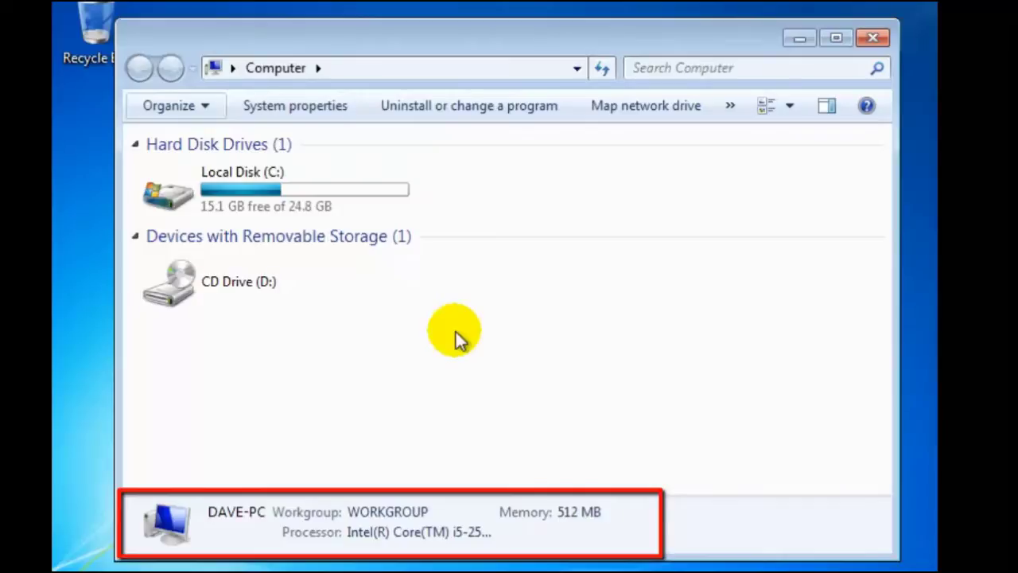
pyautogui.click(284, 198)
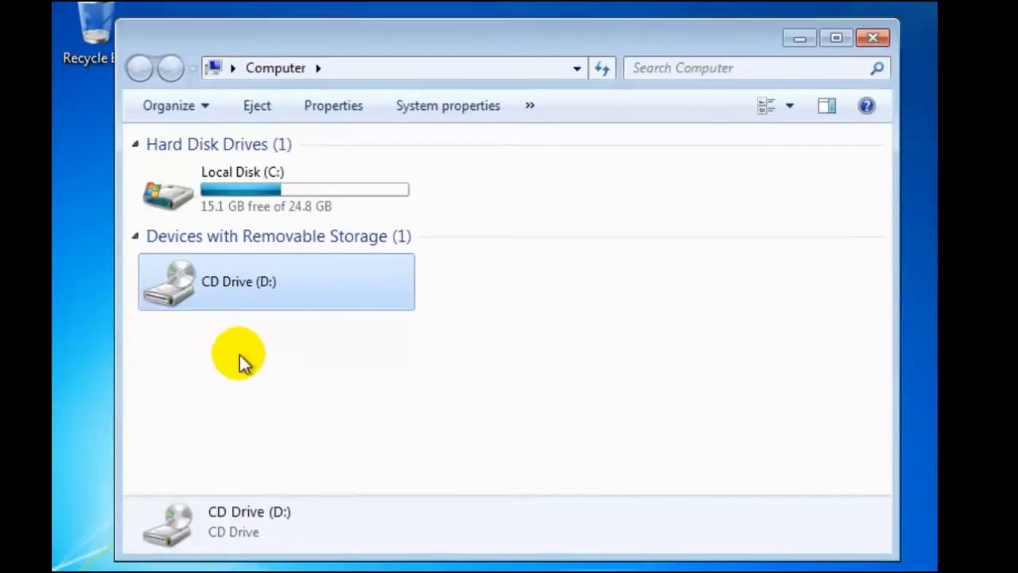
# Switch off the details pane, then bring up the Organize layout options again
pyautogui.click(203, 106)
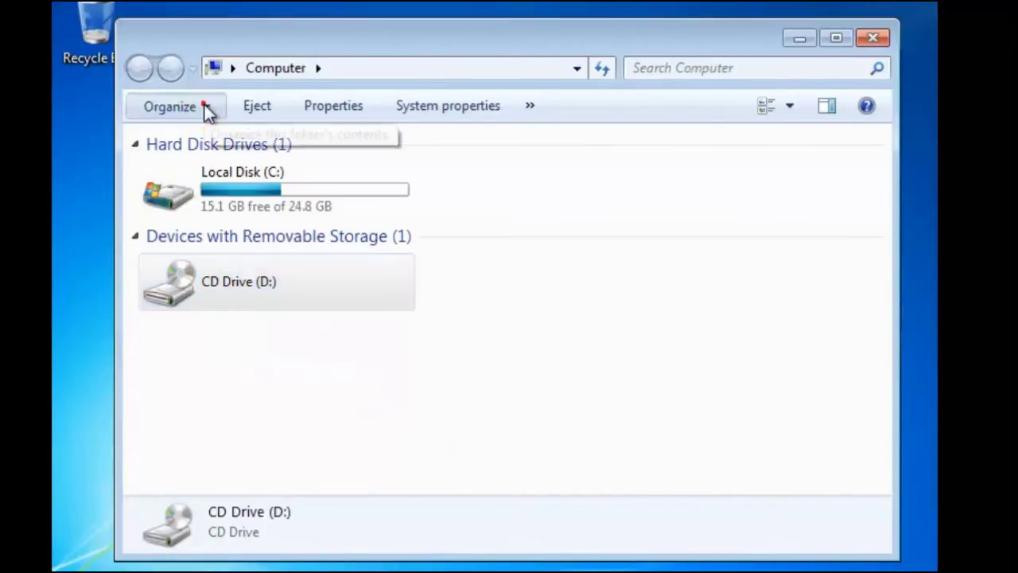
pyautogui.moveTo(211, 303)
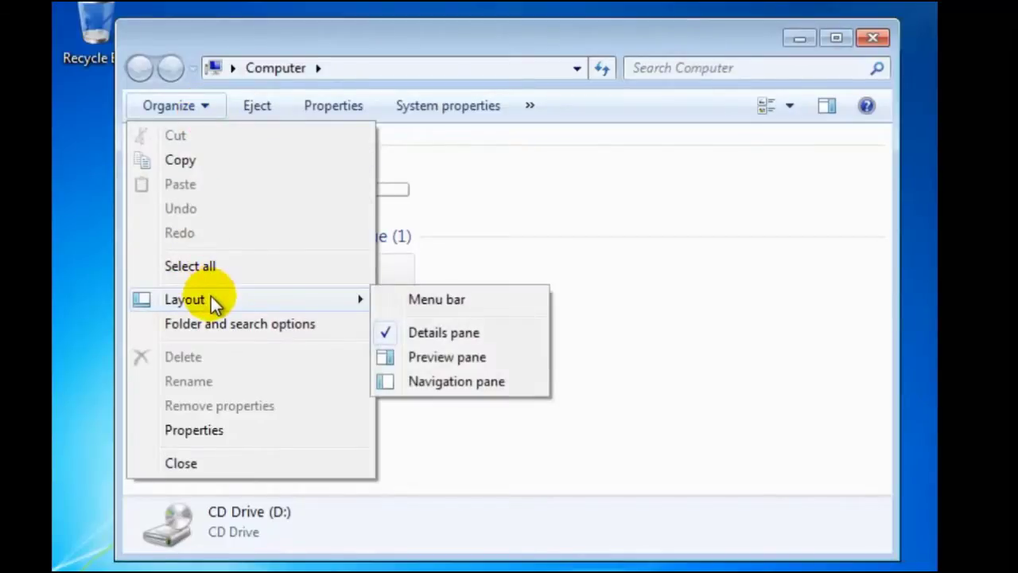
pyautogui.click(470, 338)
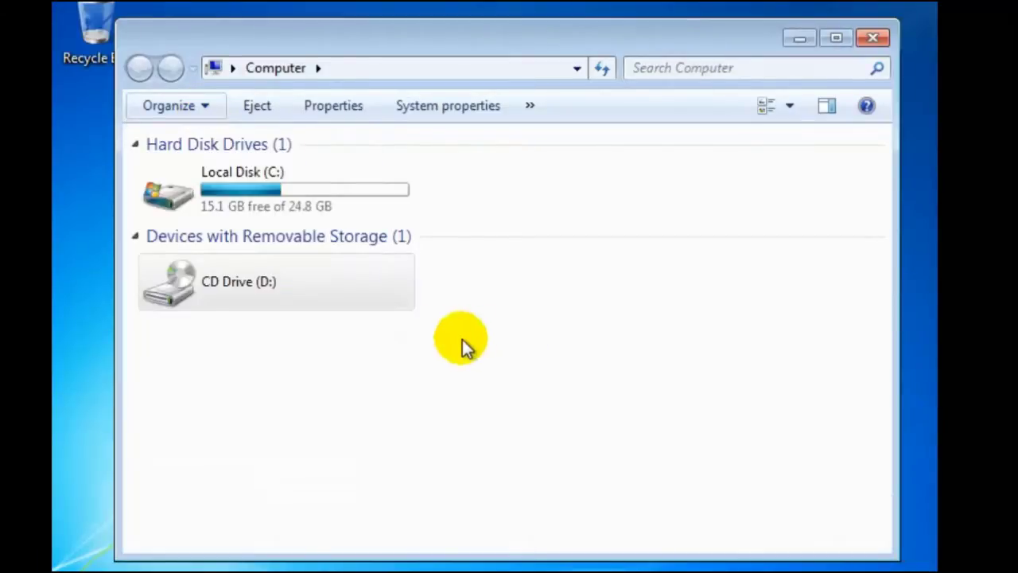
pyautogui.click(186, 109)
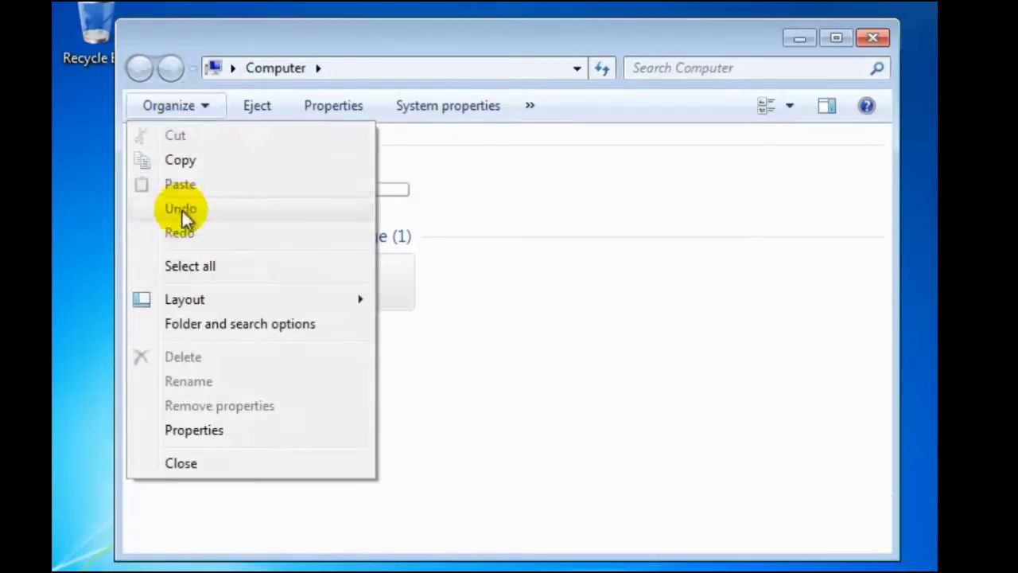
pyautogui.moveTo(194, 300)
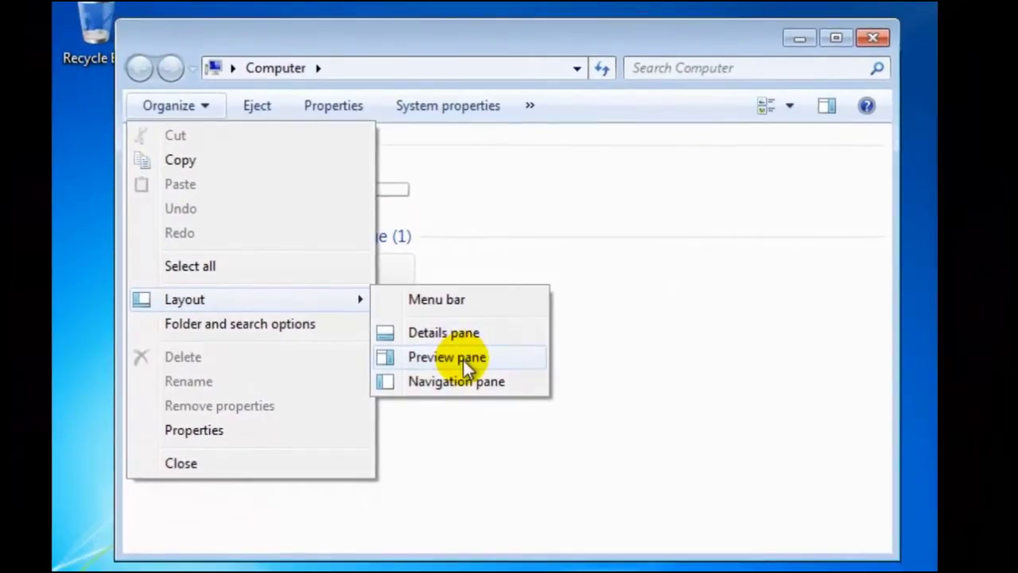
pyautogui.click(463, 359)
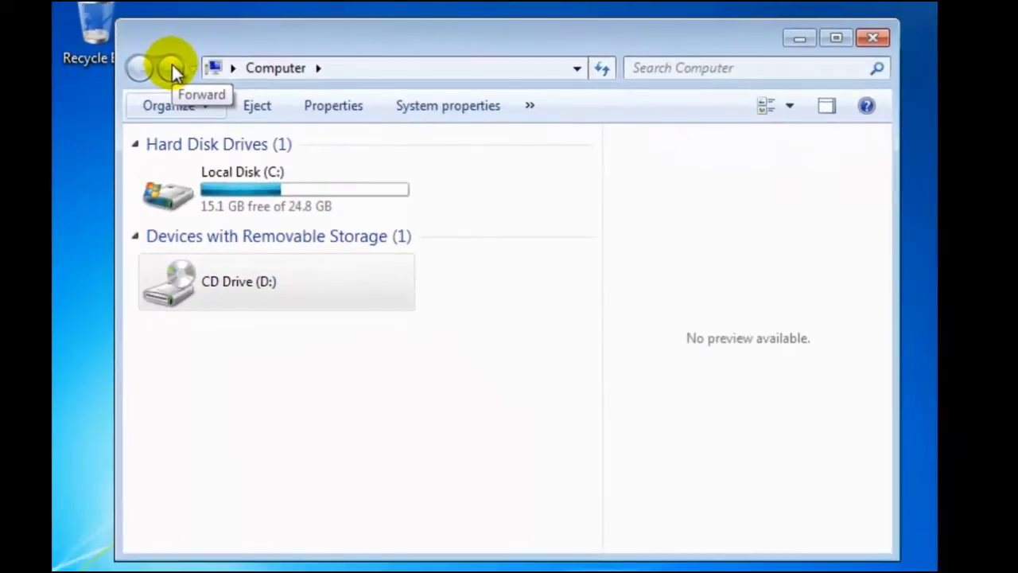
# Navigate C: > Users > Public > Public Pictures > Sample Pictures and preview the Chrysanthemum photo
pyautogui.doubleClick(173, 192)
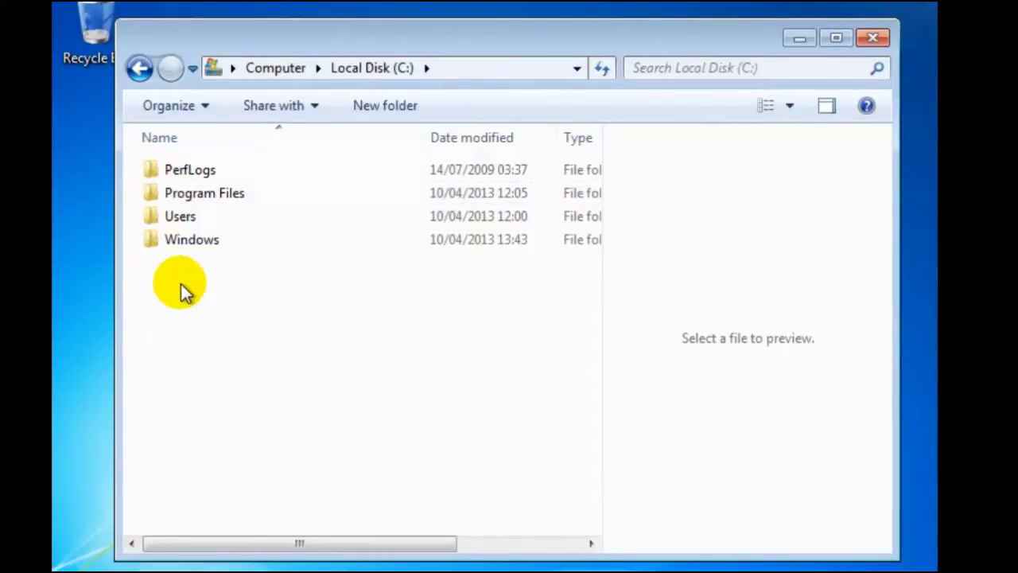
pyautogui.doubleClick(185, 219)
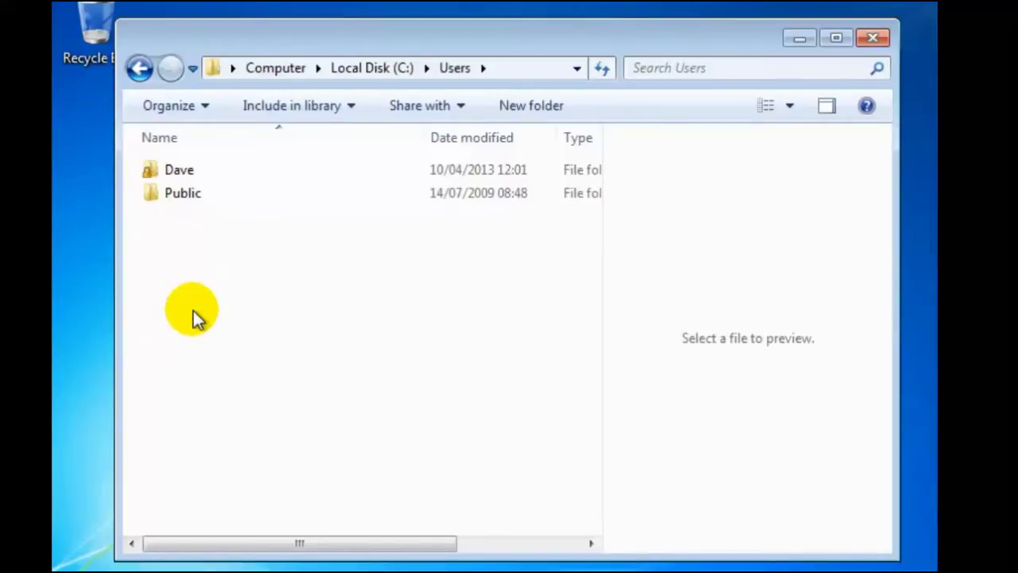
pyautogui.doubleClick(185, 196)
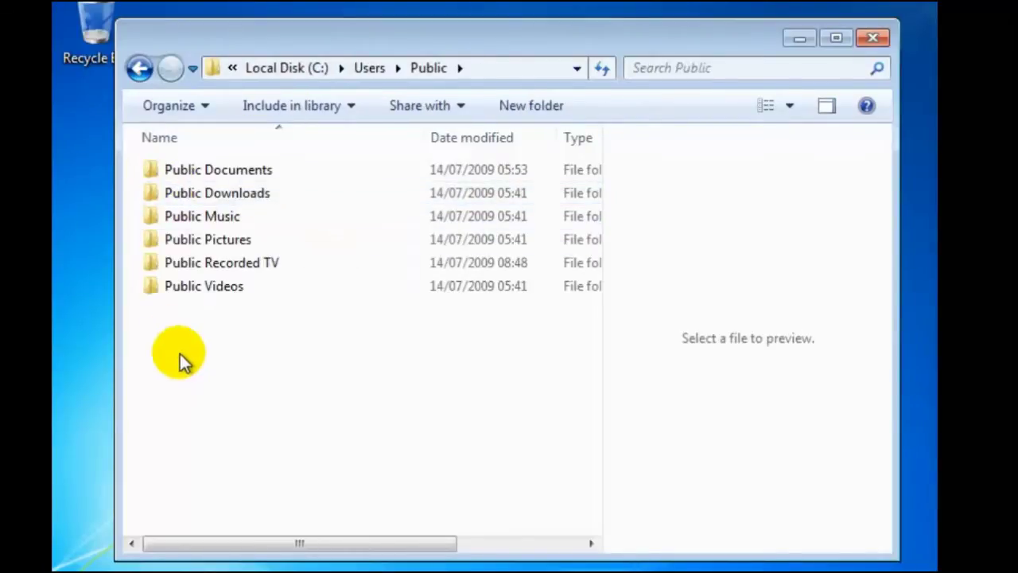
pyautogui.click(209, 248)
pyautogui.doubleClick(209, 249)
pyautogui.click(186, 234)
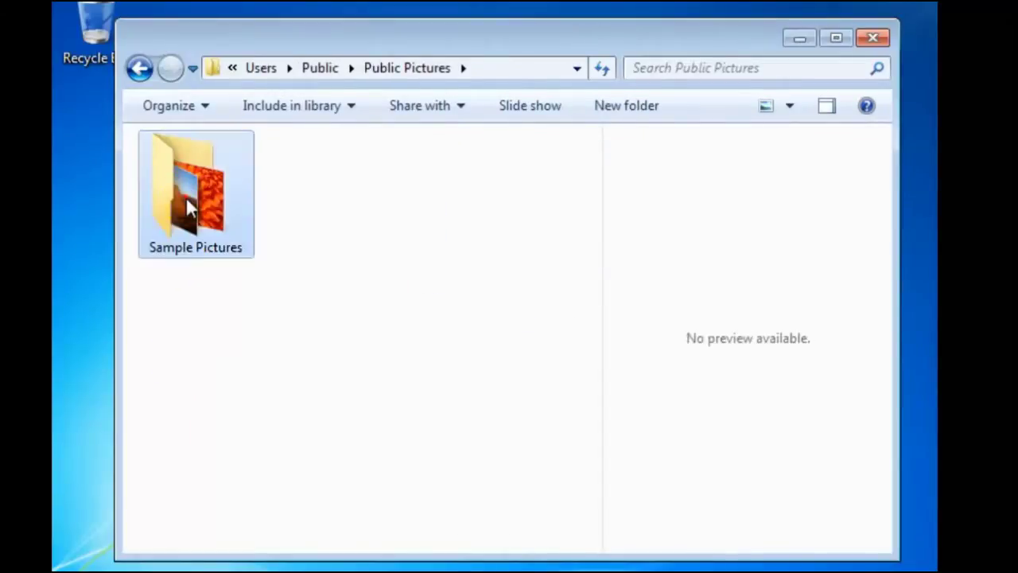
pyautogui.doubleClick(188, 203)
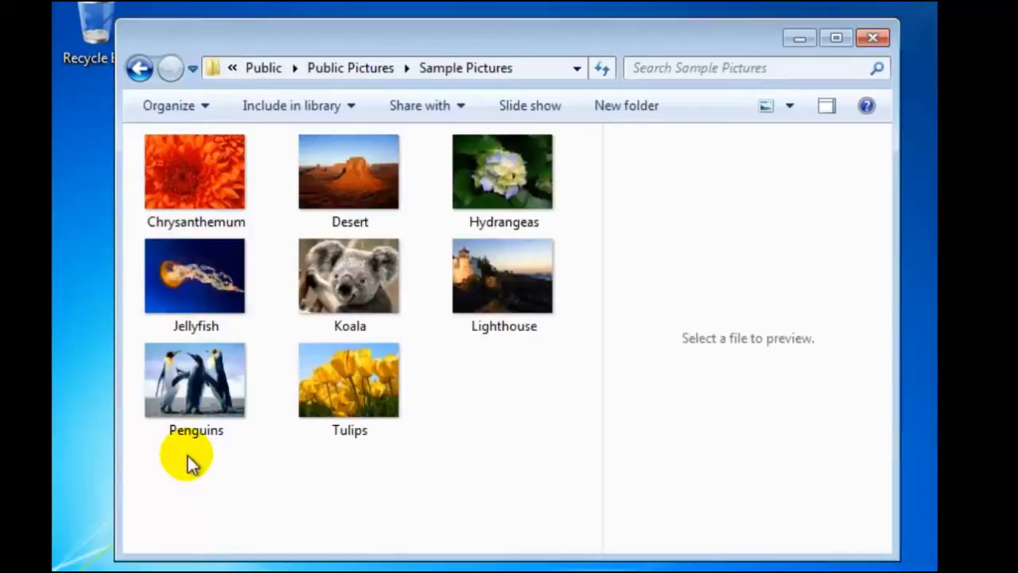
pyautogui.click(199, 179)
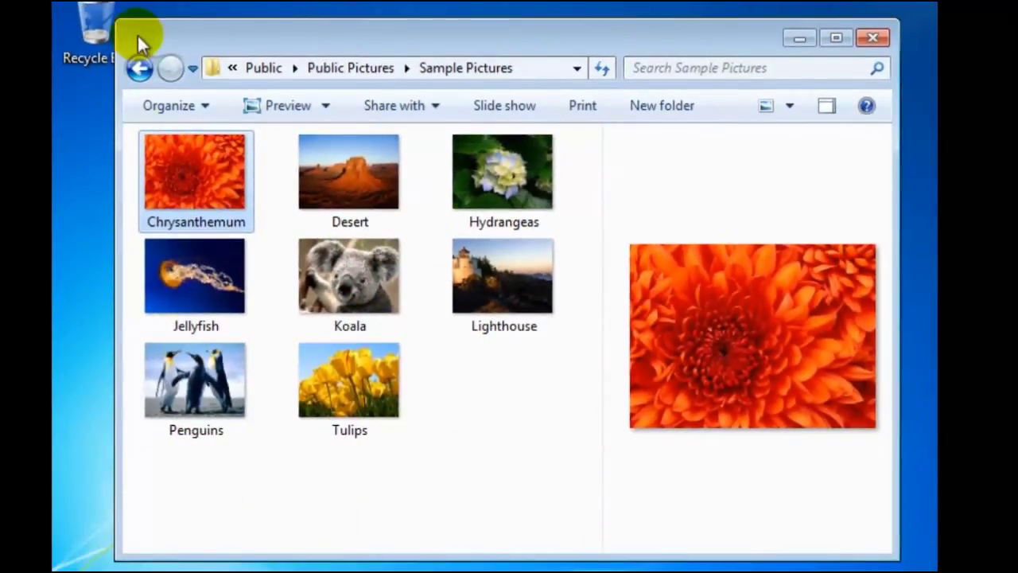
# Step back to Public Pictures, forward to Sample Pictures, then back through history to Computer
pyautogui.click(137, 69)
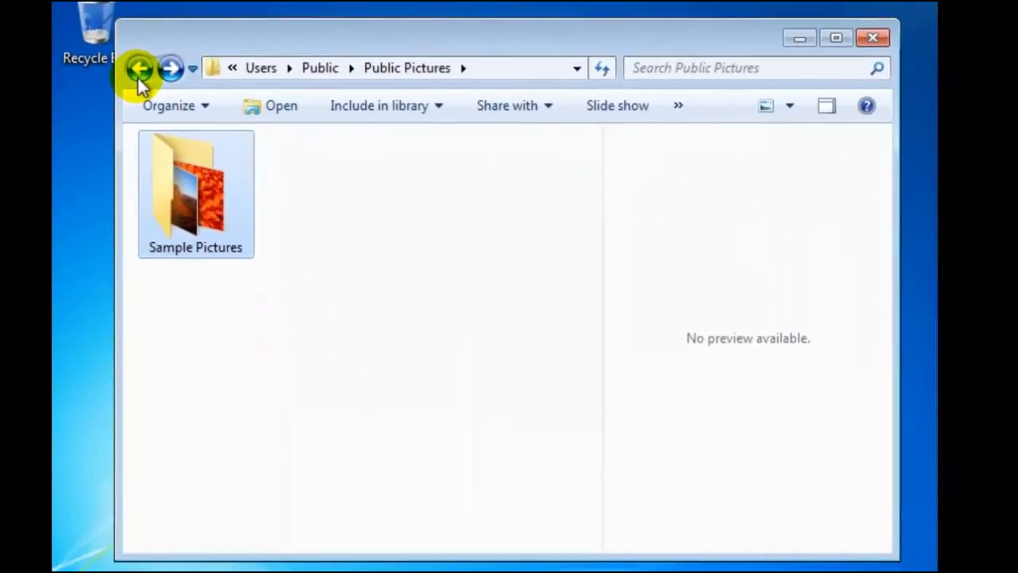
pyautogui.click(169, 69)
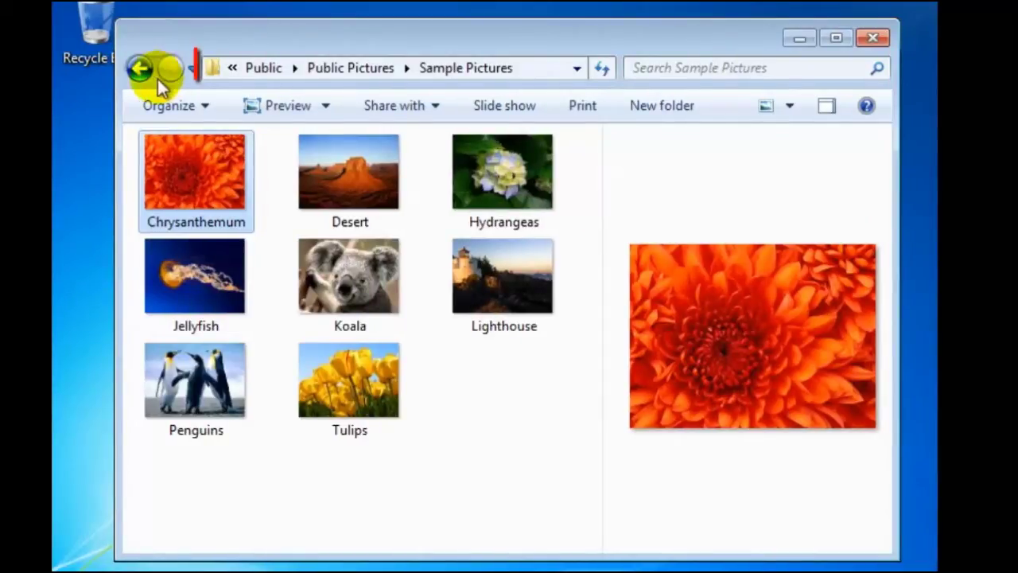
pyautogui.click(138, 69)
pyautogui.click(138, 71)
pyautogui.click(137, 69)
pyautogui.click(137, 69)
pyautogui.click(137, 69)
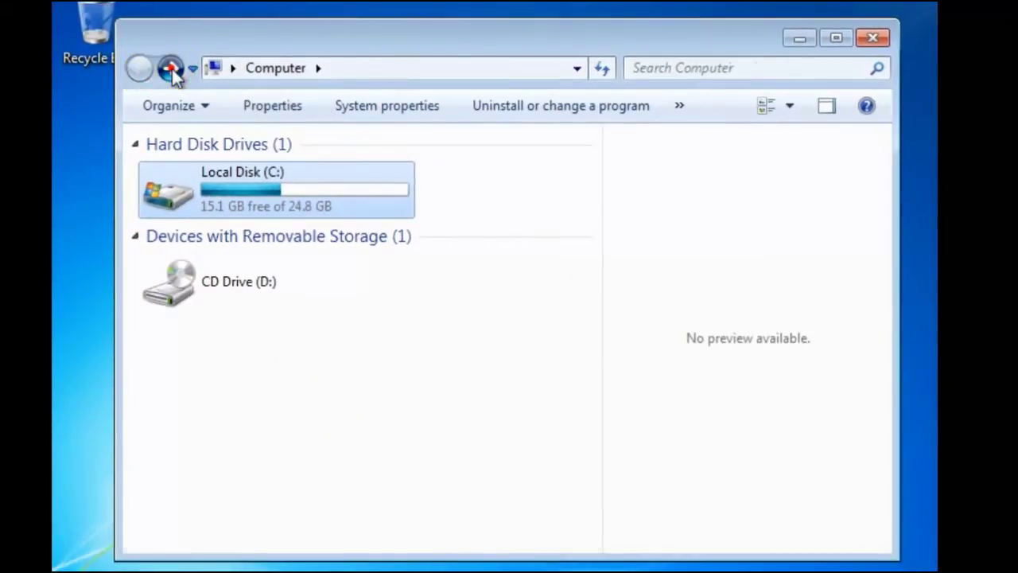
# Go forward through the history to Sample Pictures again, then back to the Computer window
pyautogui.click(194, 82)
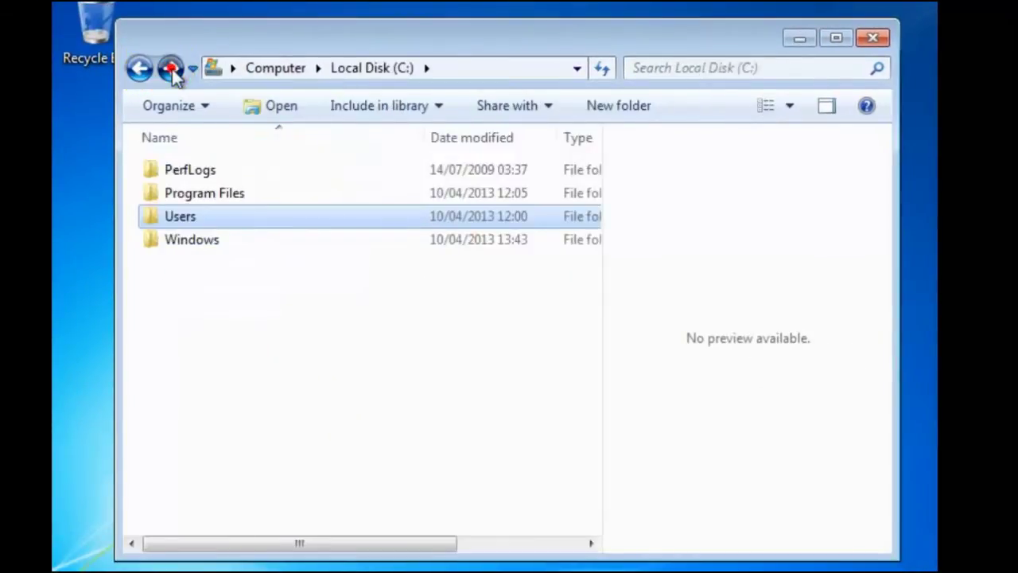
pyautogui.click(172, 69)
pyautogui.click(172, 69)
pyautogui.click(172, 69)
pyautogui.click(172, 69)
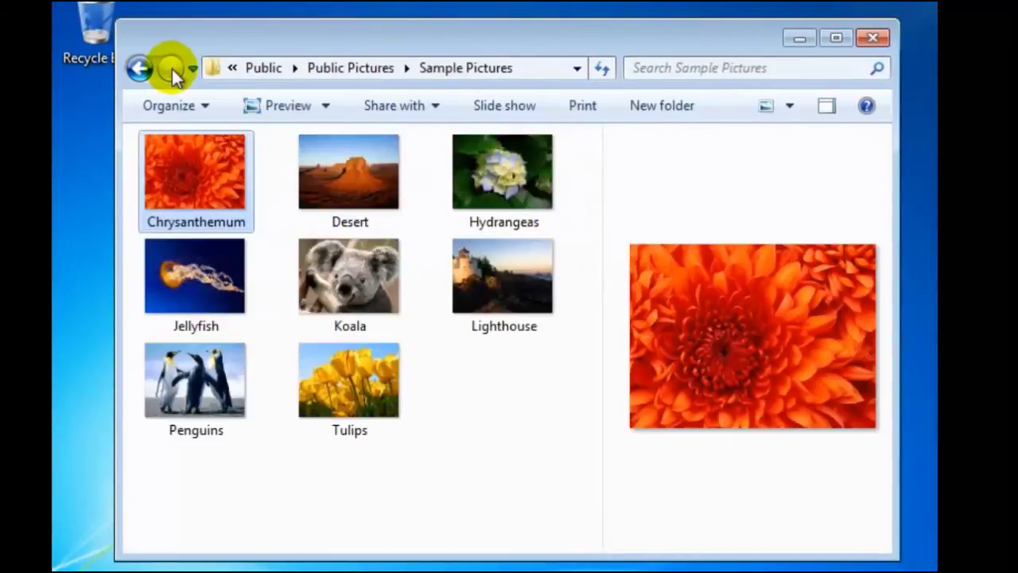
pyautogui.click(138, 67)
pyautogui.click(138, 67)
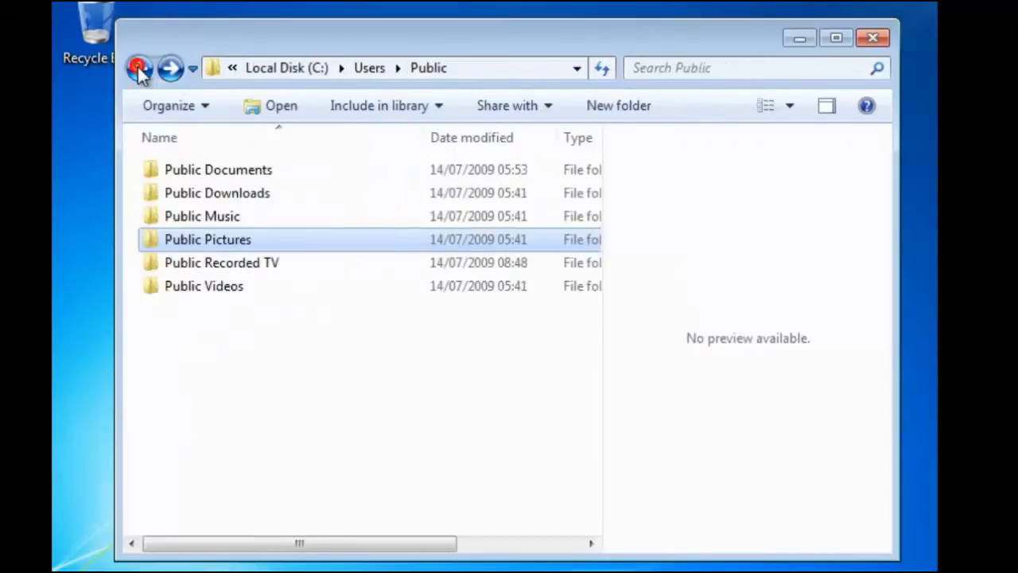
pyautogui.click(138, 68)
pyautogui.click(138, 67)
pyautogui.click(137, 68)
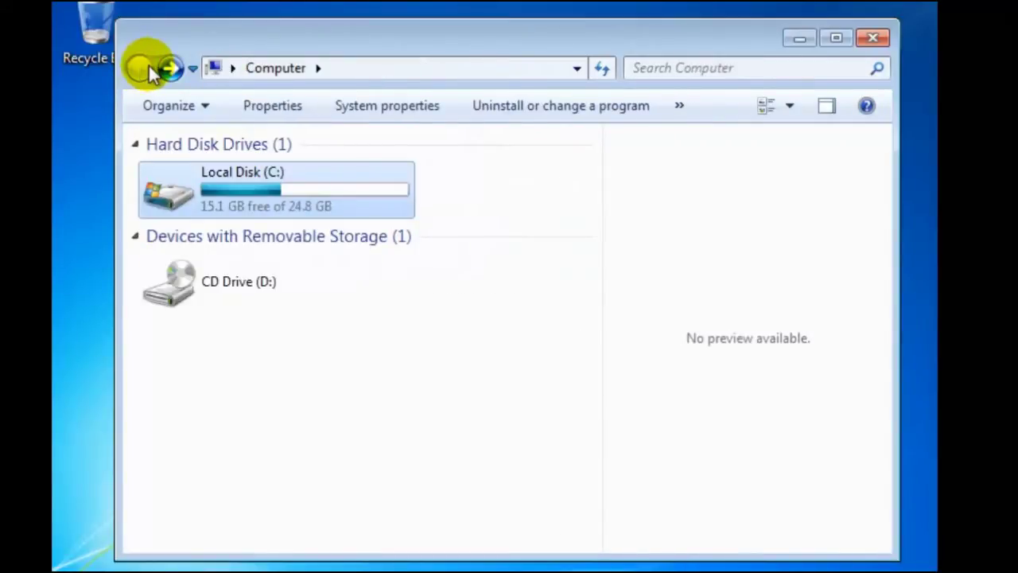
# Turn the navigation pane back on from the Organize > Layout menu
pyautogui.click(179, 107)
pyautogui.moveTo(208, 301)
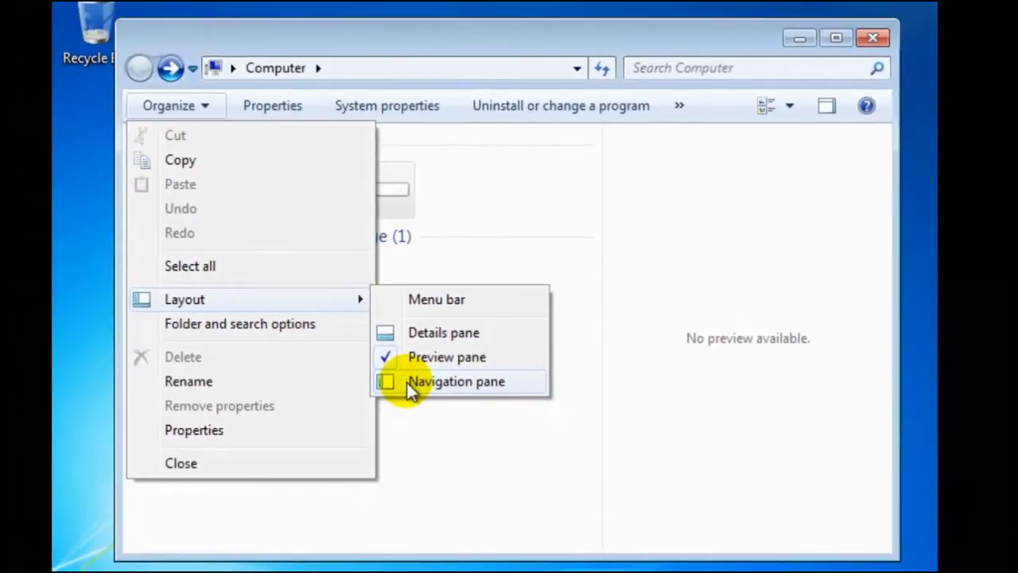
pyautogui.click(406, 382)
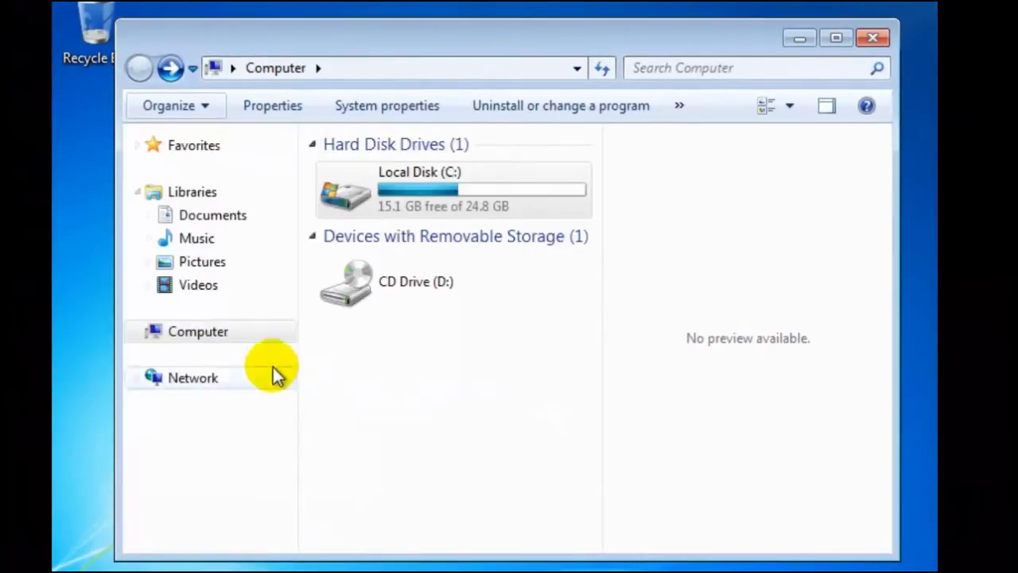
# Open the Public folder via Computer, Local Disk (C:) and Users in the folder tree
pyautogui.click(209, 341)
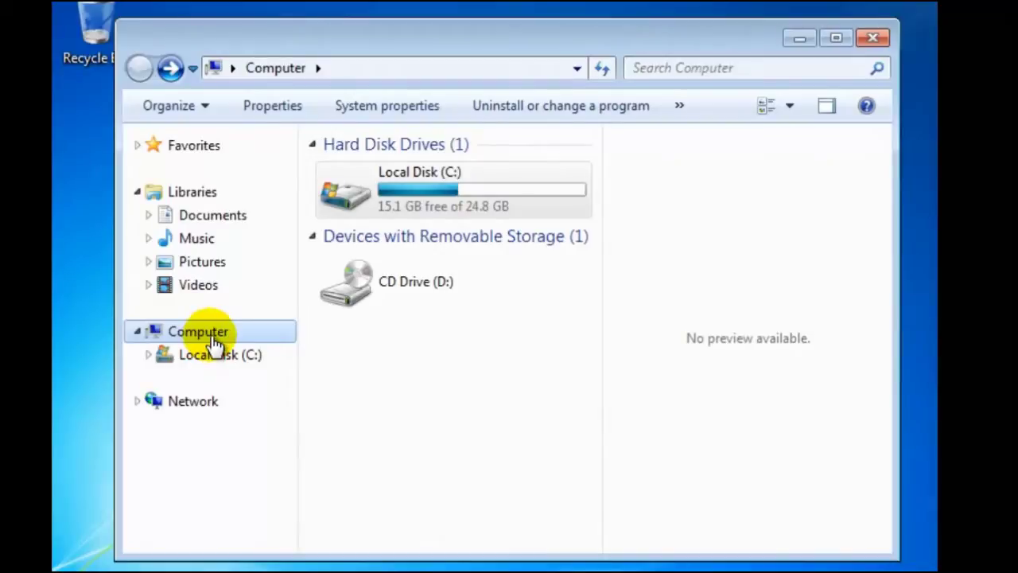
pyautogui.click(216, 356)
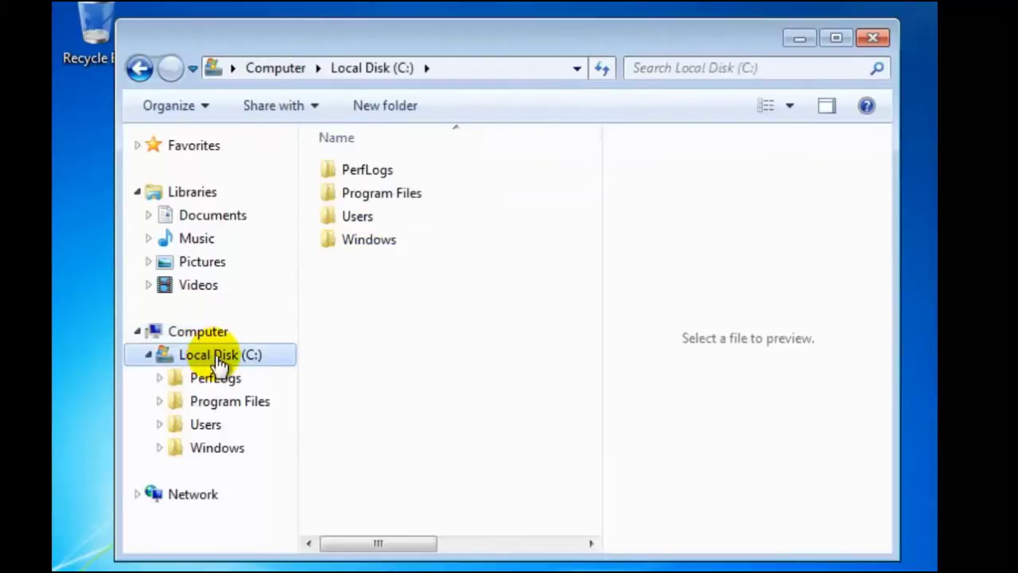
pyautogui.click(227, 426)
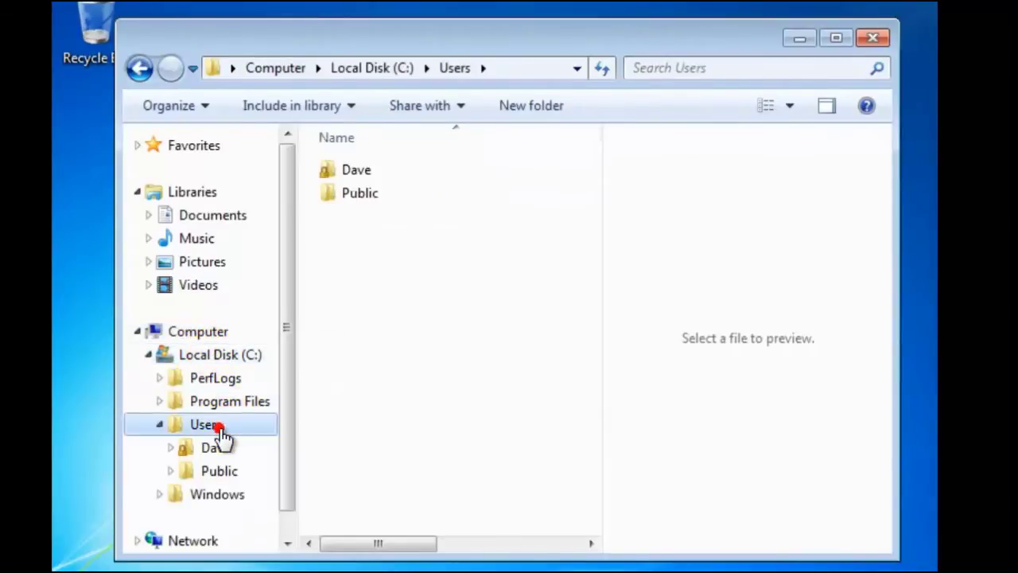
pyautogui.click(227, 476)
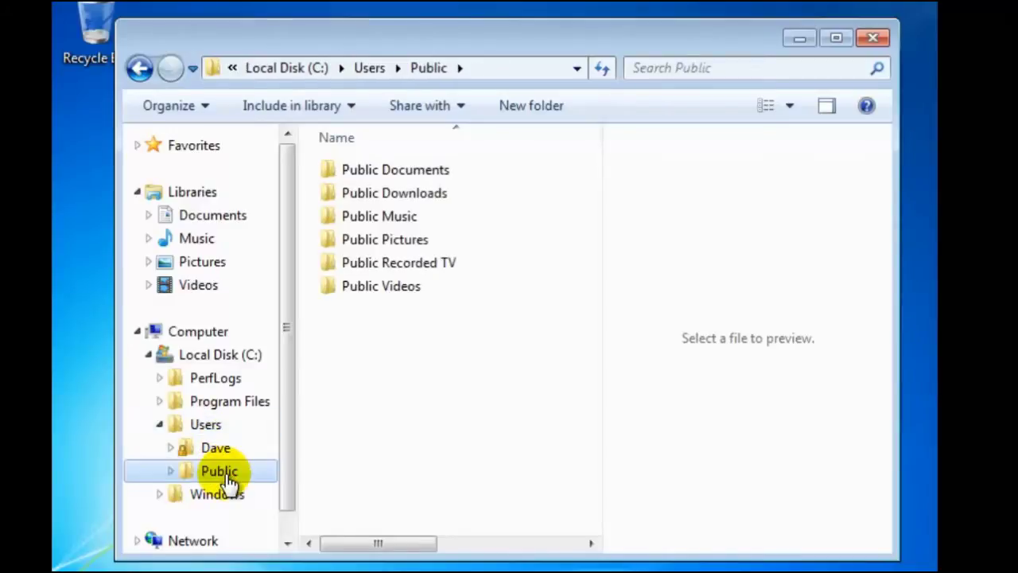
pyautogui.click(227, 476)
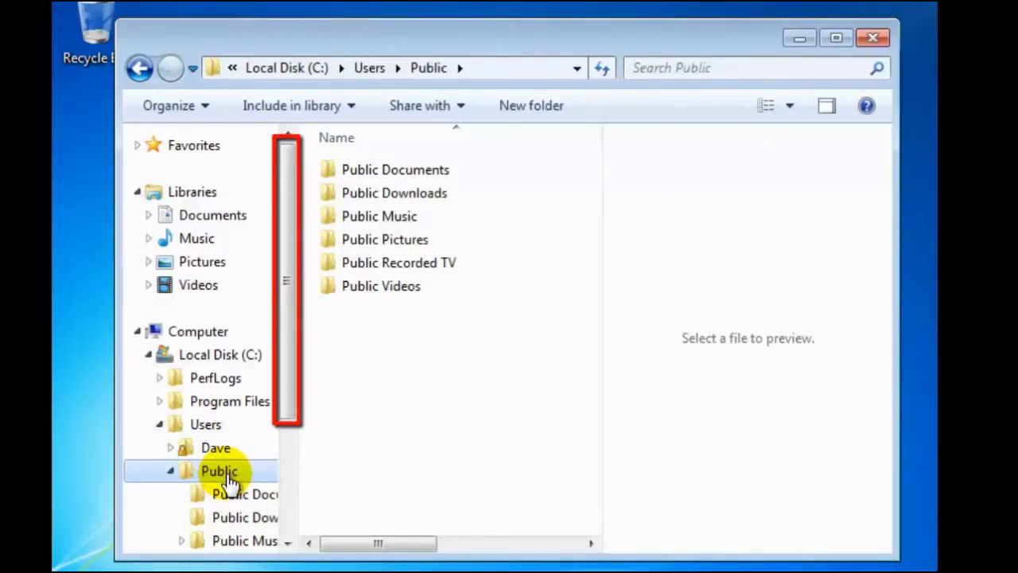
# Scroll the navigation tree down and back up to view Public's subfolders
pyautogui.moveTo(285, 344)
pyautogui.mouseDown()
pyautogui.moveTo(281, 450)
pyautogui.moveTo(286, 317)
pyautogui.mouseUp()
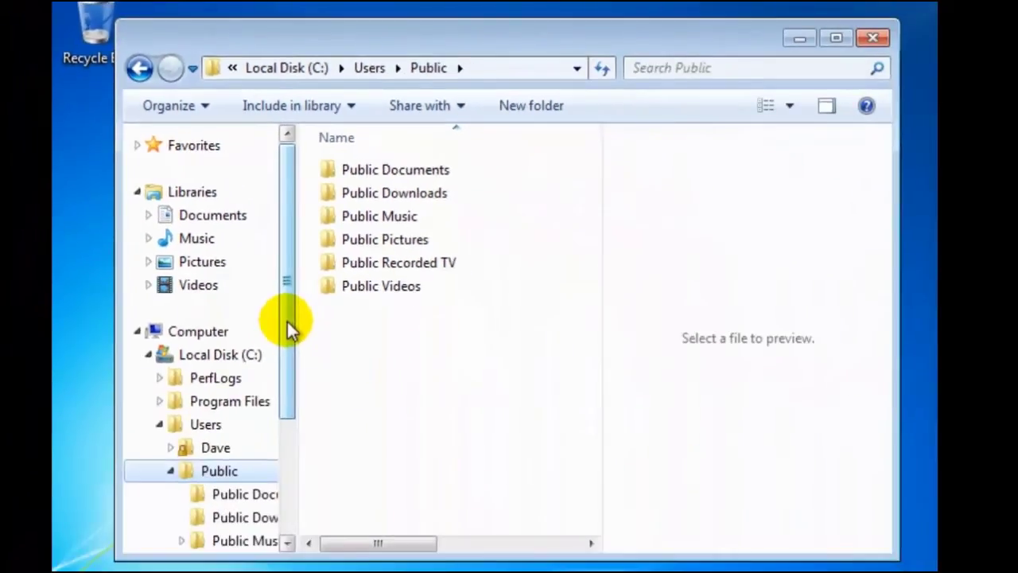
pyautogui.click(288, 542)
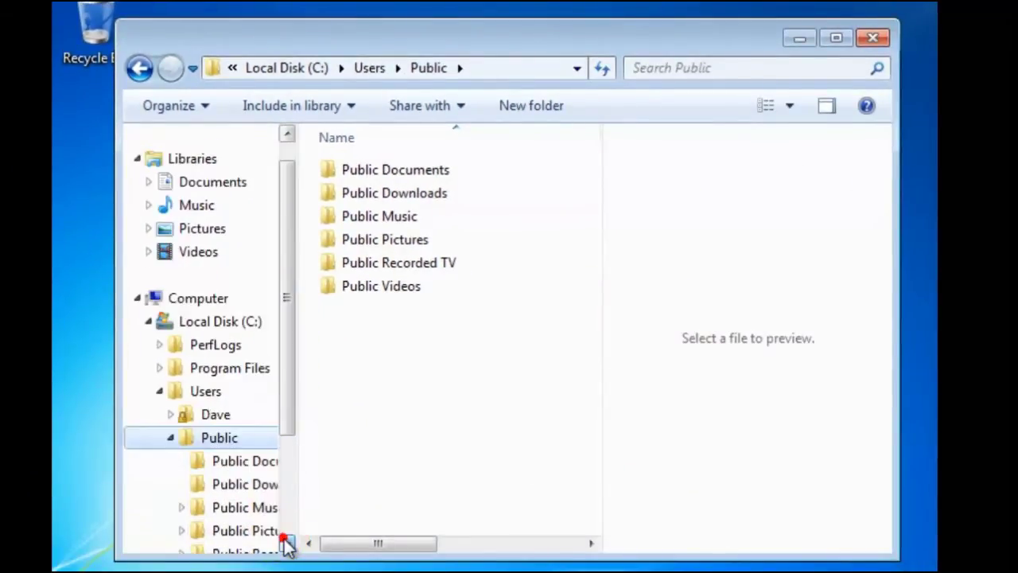
pyautogui.click(287, 542)
pyautogui.click(287, 542)
pyautogui.click(286, 542)
pyautogui.click(284, 542)
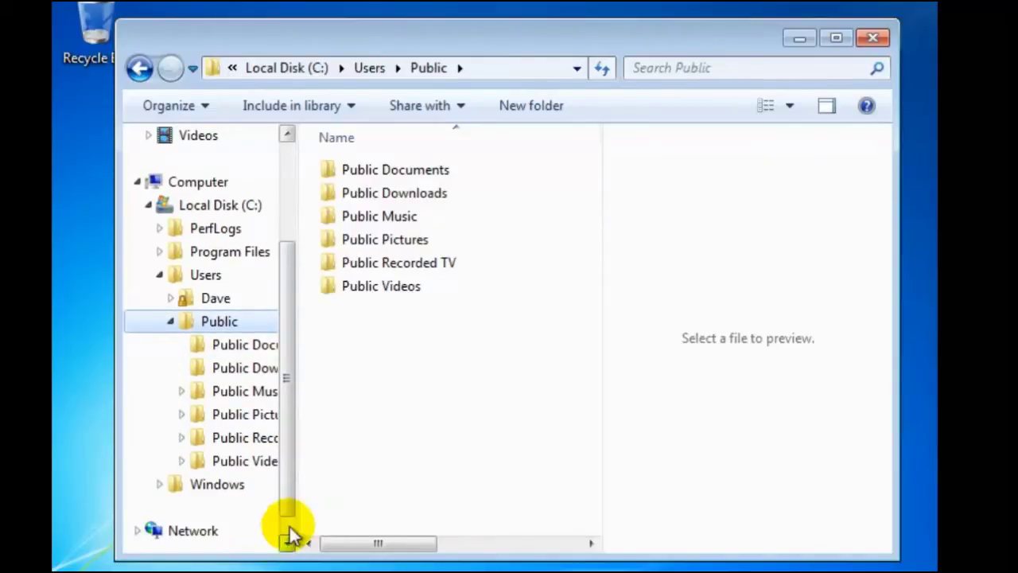
pyautogui.click(287, 135)
pyautogui.click(288, 135)
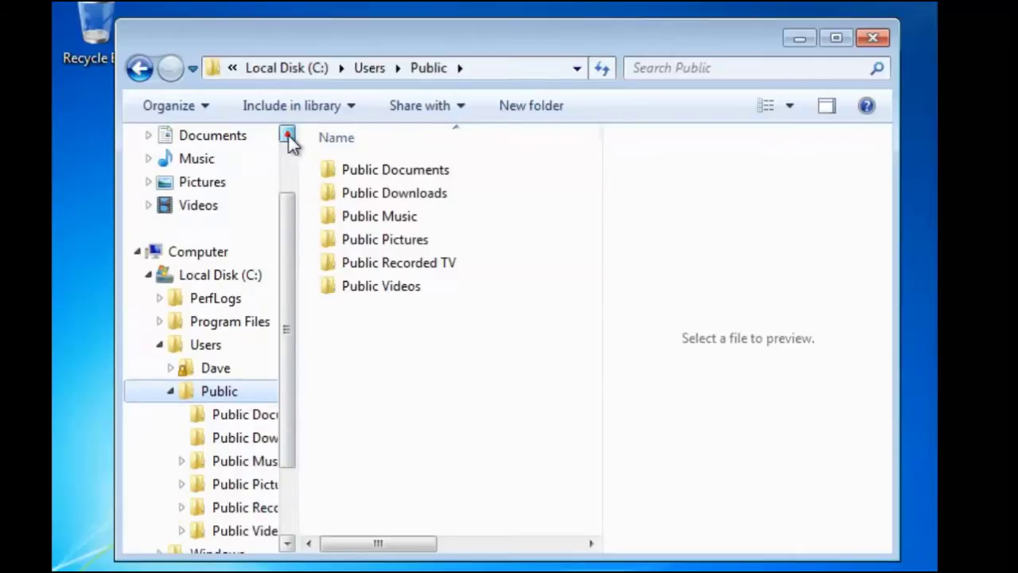
pyautogui.click(287, 135)
pyautogui.click(287, 135)
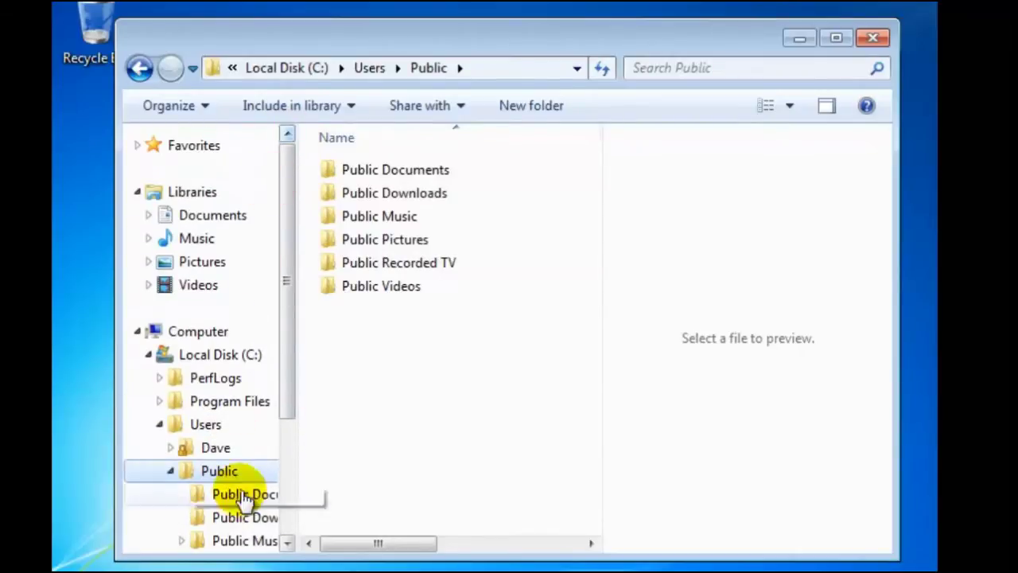
pyautogui.moveTo(286, 542); pyautogui.dragTo(286, 544)
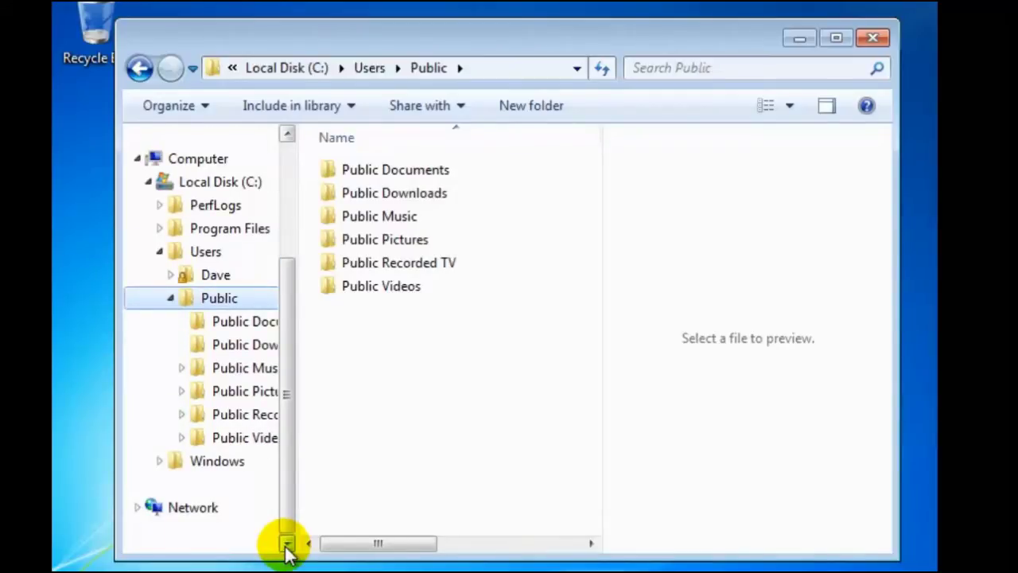
# Open Public Pictures, then Sample Pictures, and preview the Chrysanthemum picture
pyautogui.click(238, 390)
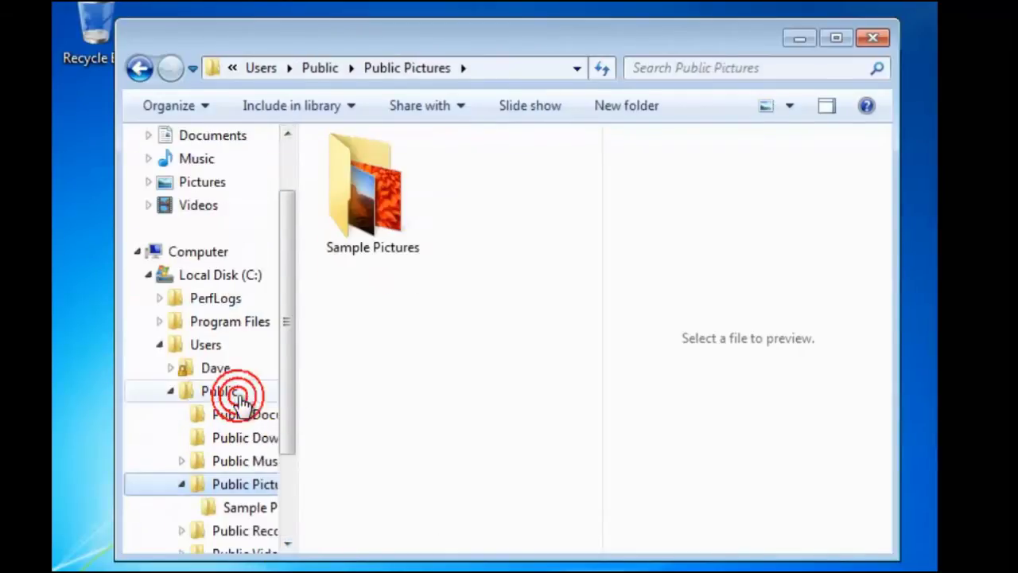
pyautogui.click(245, 509)
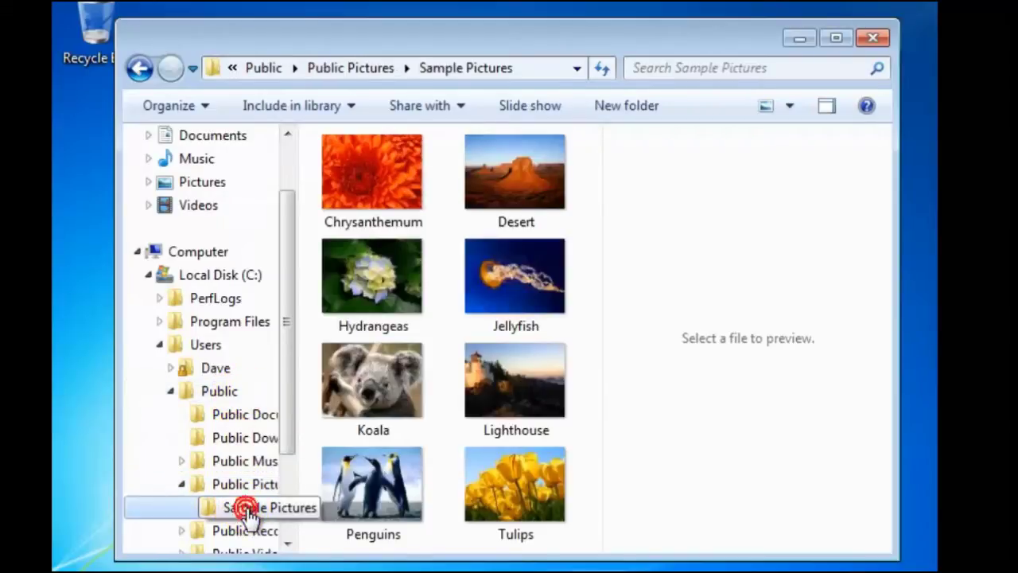
pyautogui.click(395, 179)
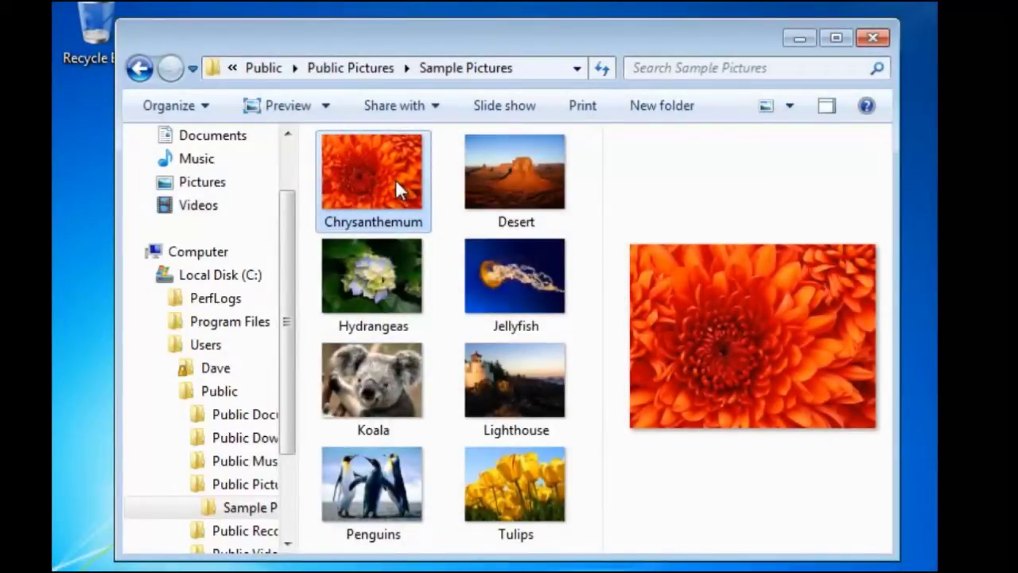
# Return to Computer and collapse Public Pictures, Public and Computer in the folder tree
pyautogui.click(202, 251)
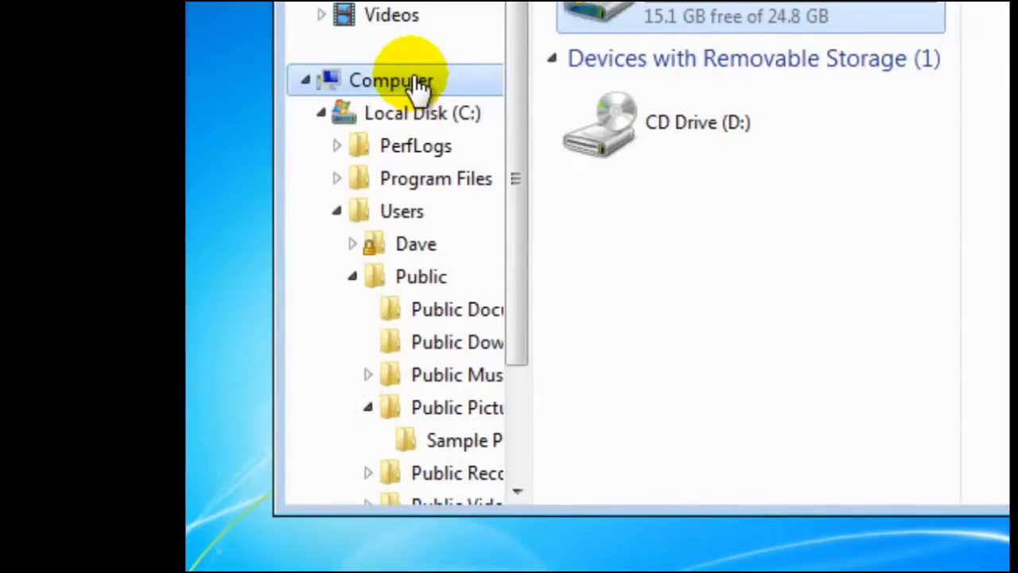
pyautogui.click(367, 408)
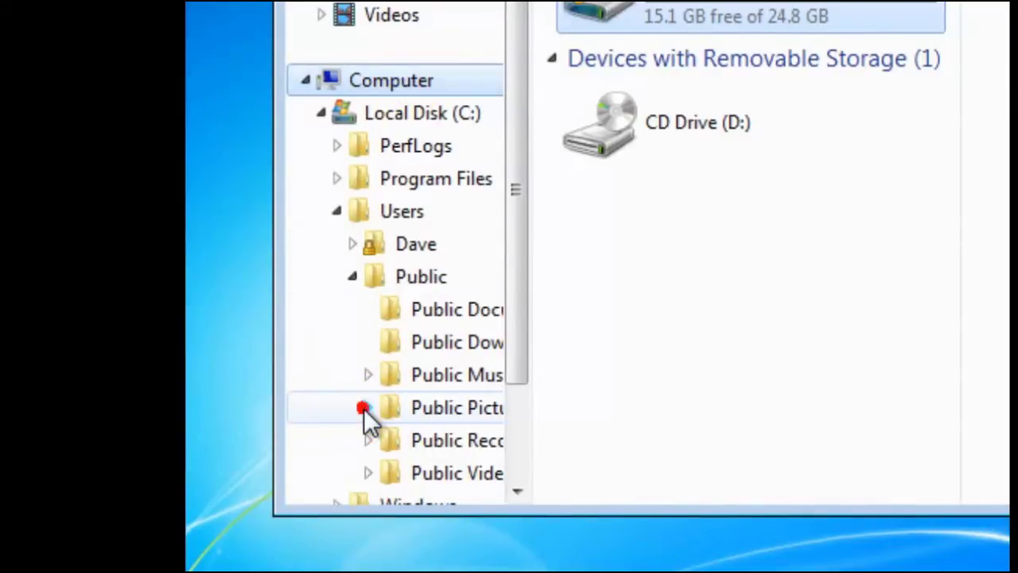
pyautogui.click(354, 275)
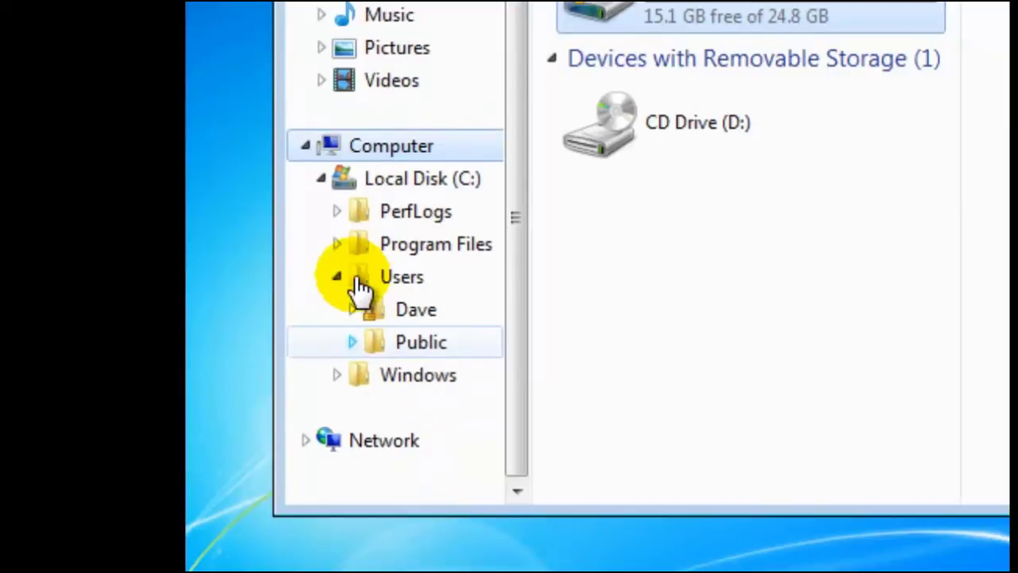
pyautogui.click(312, 146)
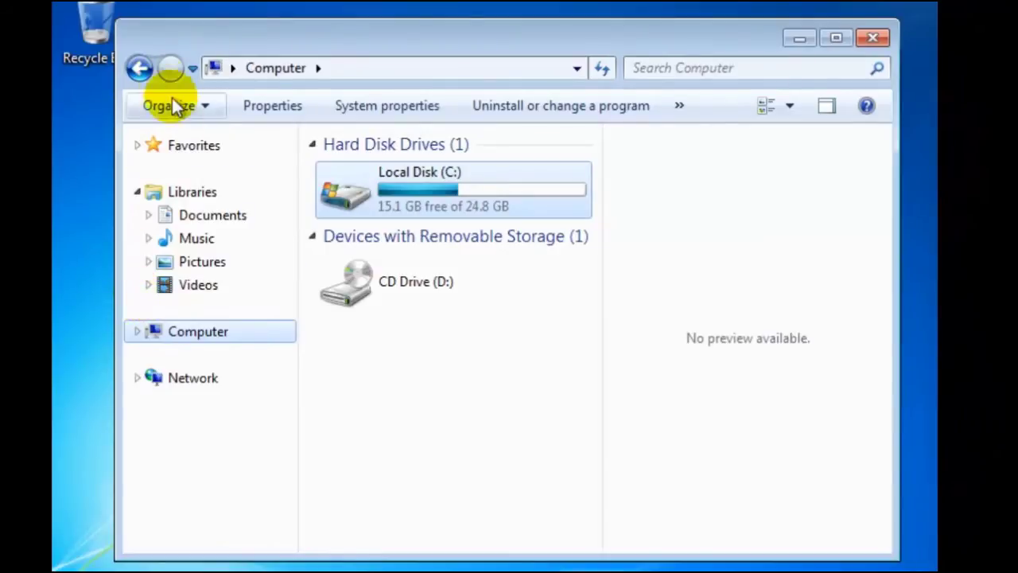
# Turn on the details pane through Organize > Layout
pyautogui.click(185, 110)
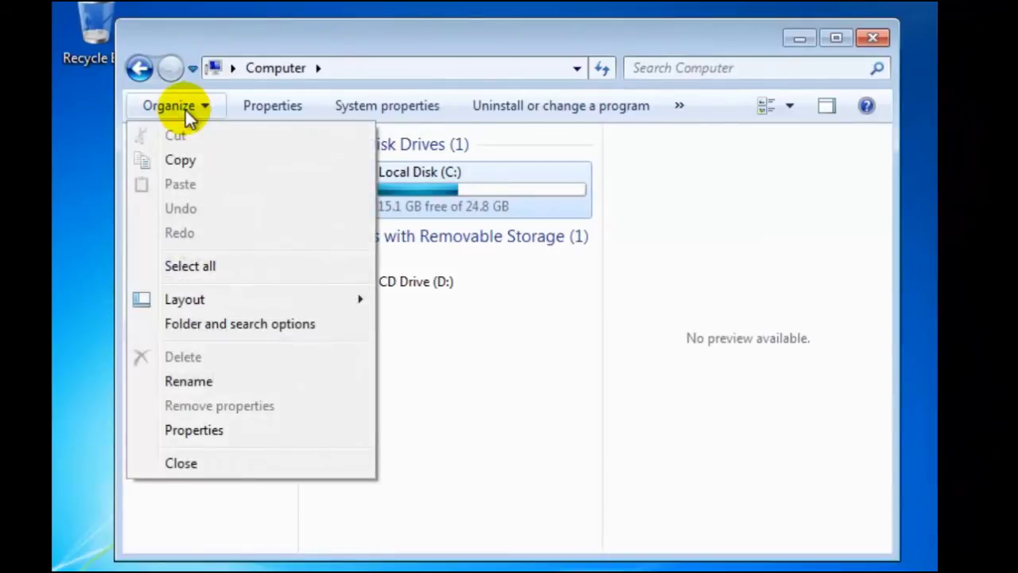
pyautogui.click(199, 301)
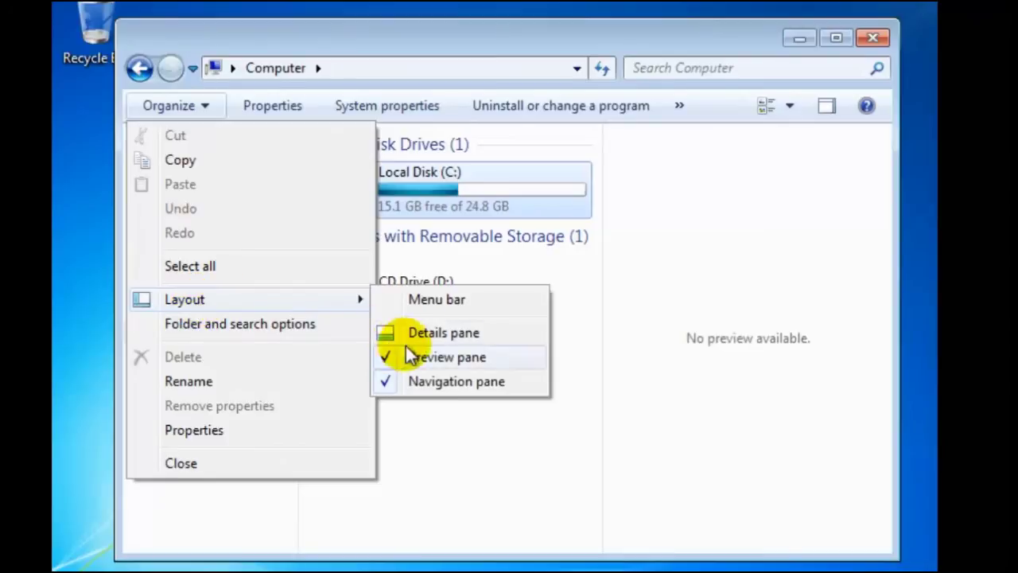
pyautogui.click(433, 338)
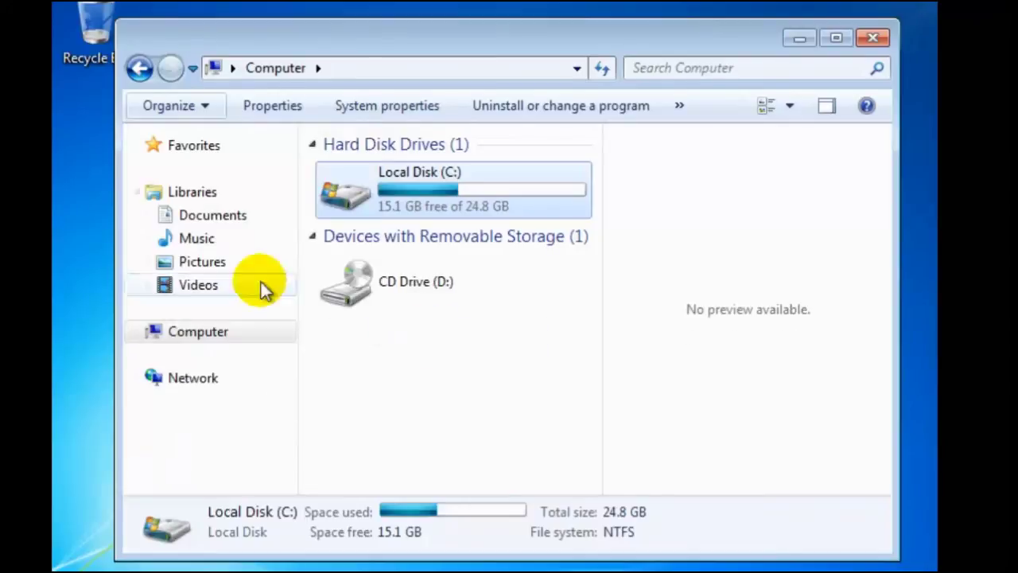
# Uncheck the preview pane in Organize > Layout
pyautogui.click(176, 109)
pyautogui.click(184, 302)
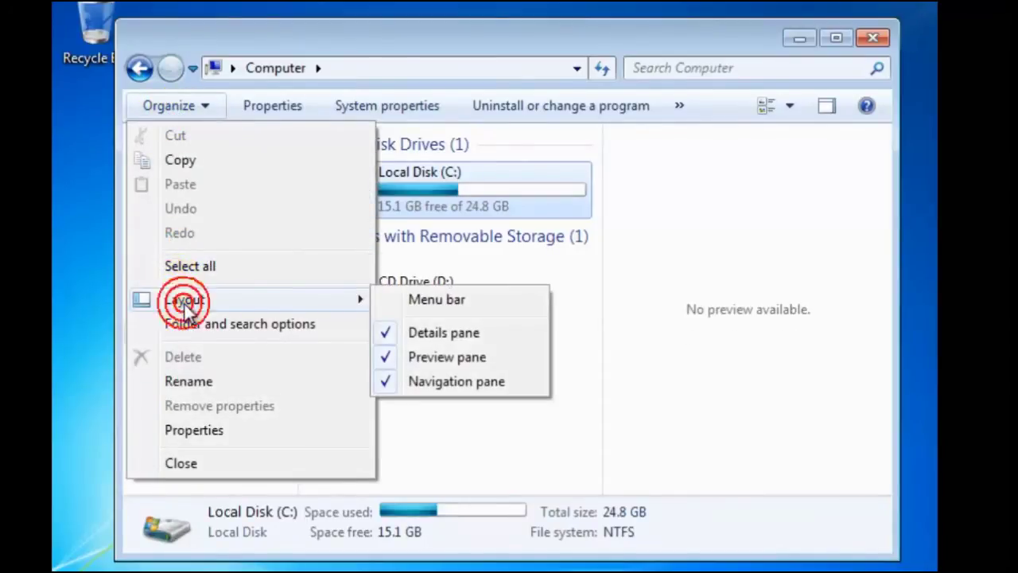
pyautogui.click(426, 357)
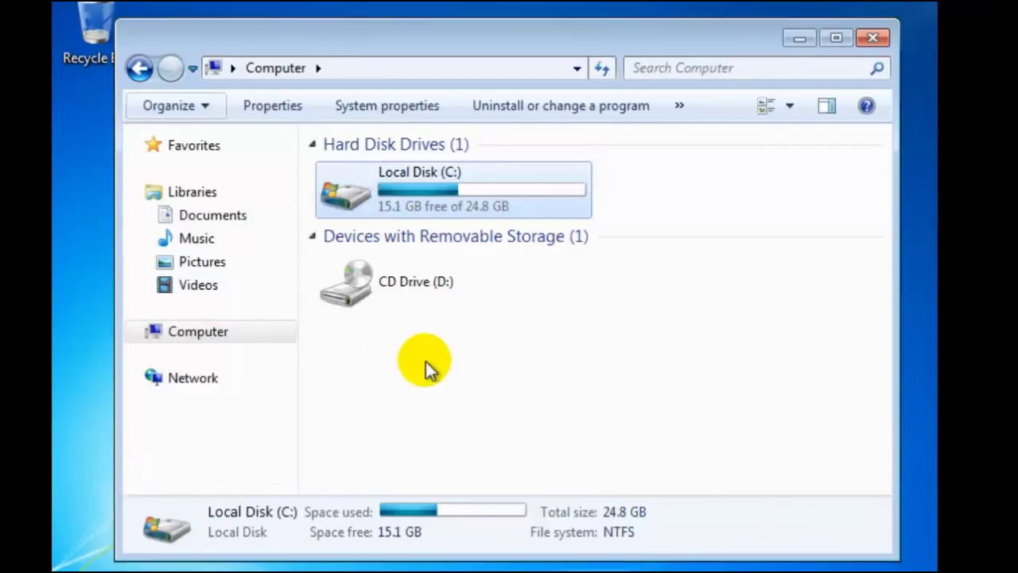